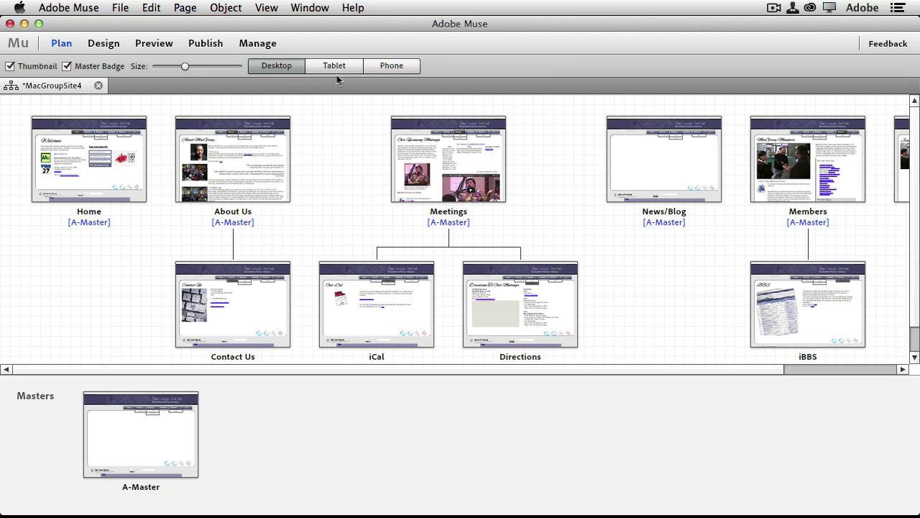
Switch the site plan from the Tablet to the Phone layout to open Home [Phone]
{"action": "left_click", "coordinate": [281, 72]}
{"action": "mouse_move", "coordinate": [501, 253]}
{"action": "left_click", "coordinate": [322, 66]}
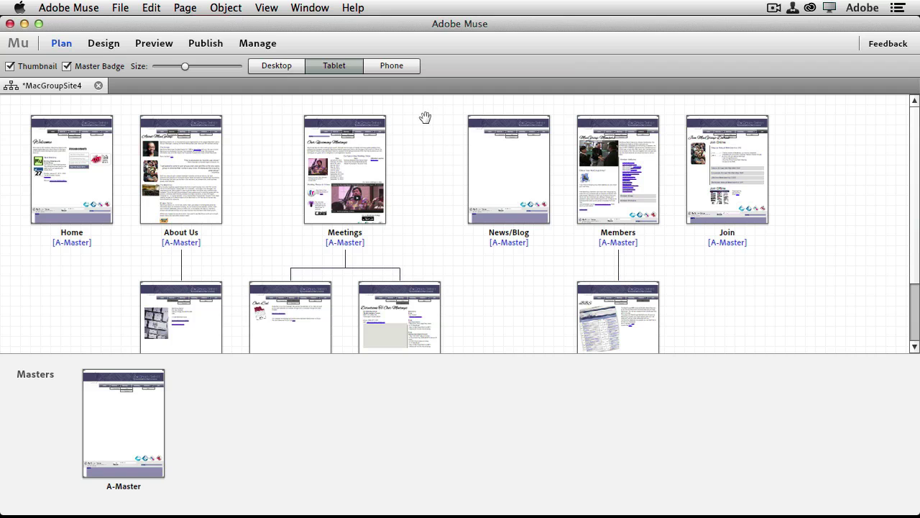
{"action": "left_click", "coordinate": [391, 67]}
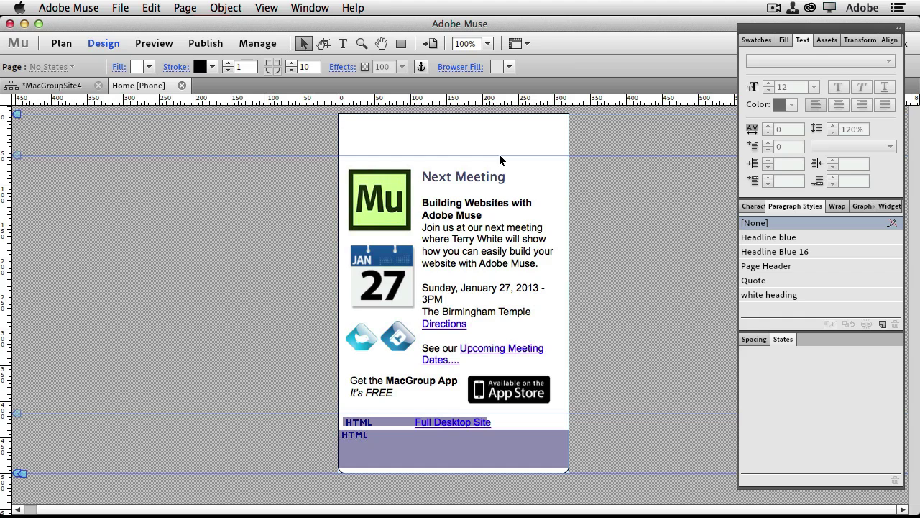
Show the Widgets Library and close the Home [Phone] page
{"action": "left_click", "coordinate": [889, 205]}
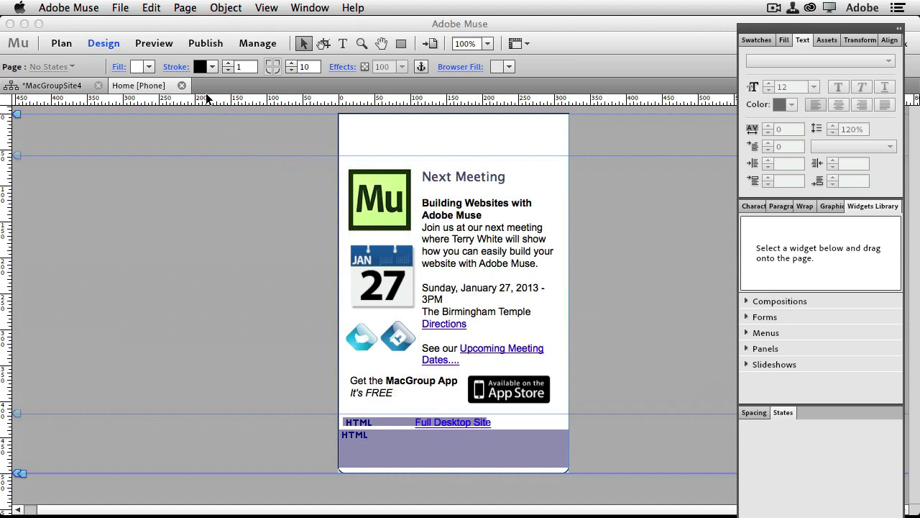
{"action": "left_click", "coordinate": [181, 85]}
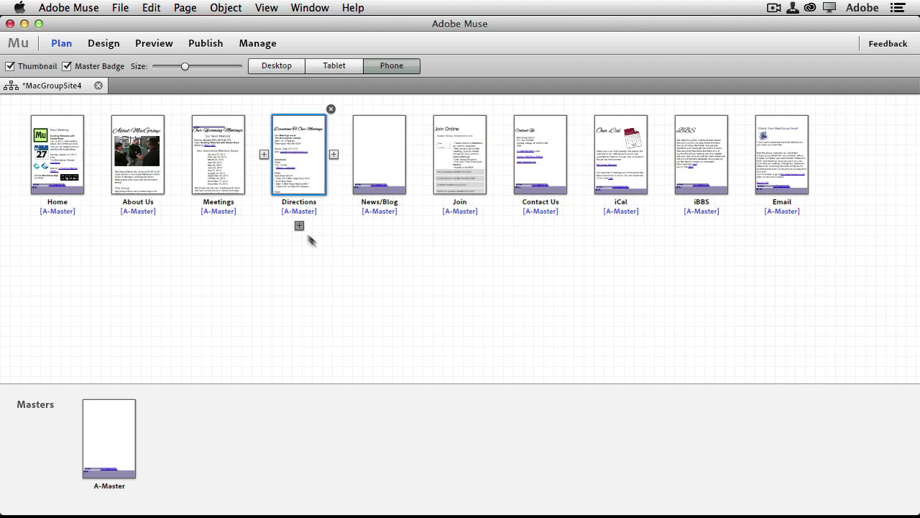
Open the phone A-Master and drag its header guide down to about Y 265 px
{"action": "double_click", "coordinate": [122, 441]}
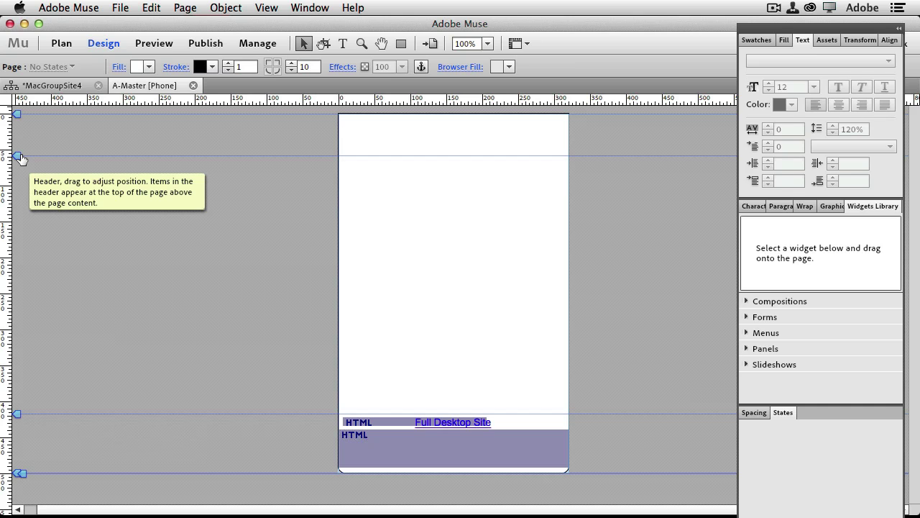
{"action": "left_click_drag", "start_coordinate": [21, 156], "coordinate": [29, 350]}
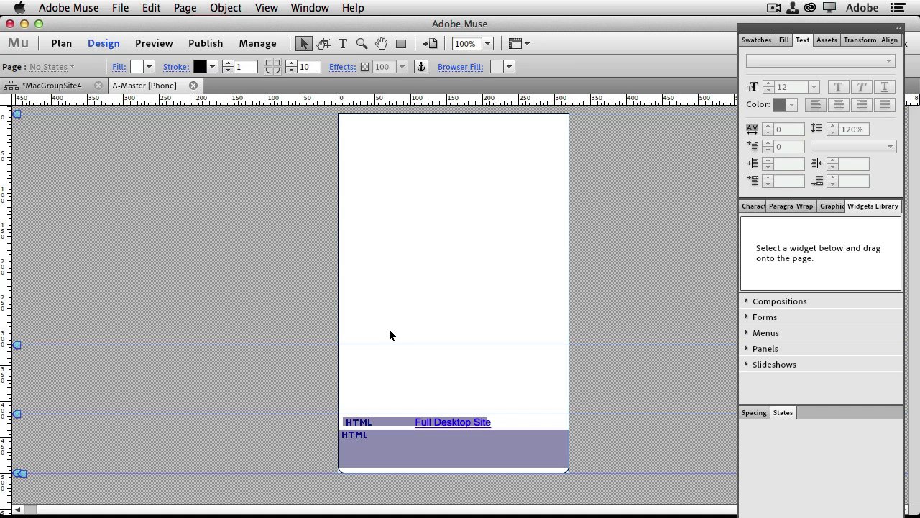
Drag an Accordion widget from Panels onto the master page's top-left corner
{"action": "left_click", "coordinate": [747, 349]}
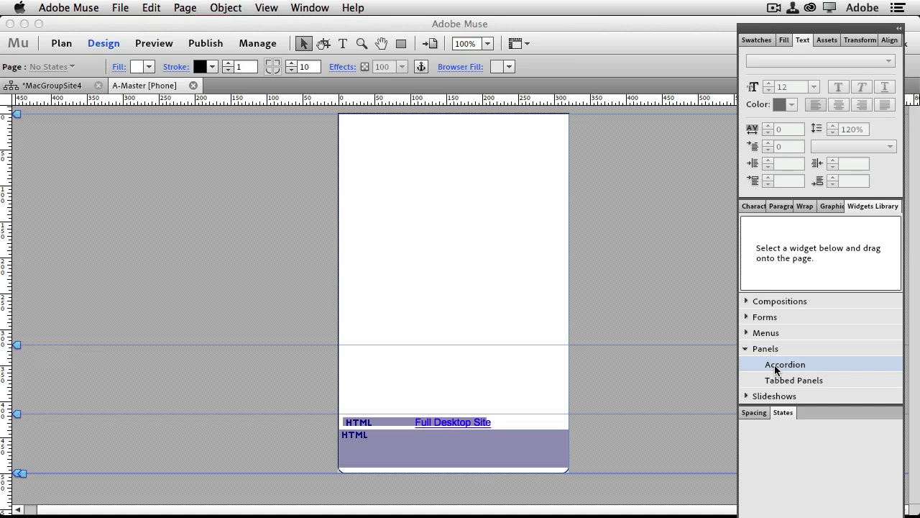
{"action": "left_click_drag", "start_coordinate": [775, 369], "coordinate": [363, 149]}
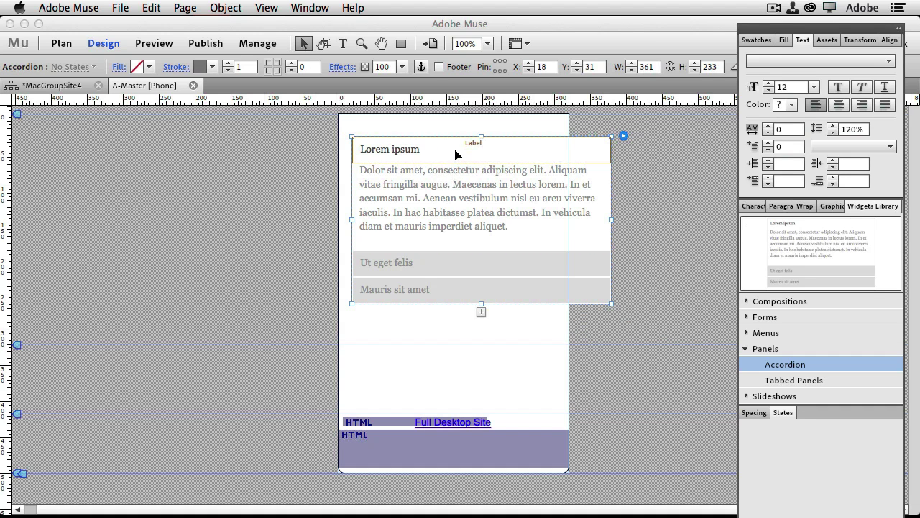
{"action": "mouse_move", "coordinate": [450, 151]}
{"action": "left_mouse_down"}
{"action": "mouse_move", "coordinate": [443, 140]}
{"action": "mouse_move", "coordinate": [445, 165]}
{"action": "mouse_move", "coordinate": [440, 159]}
{"action": "left_mouse_up"}
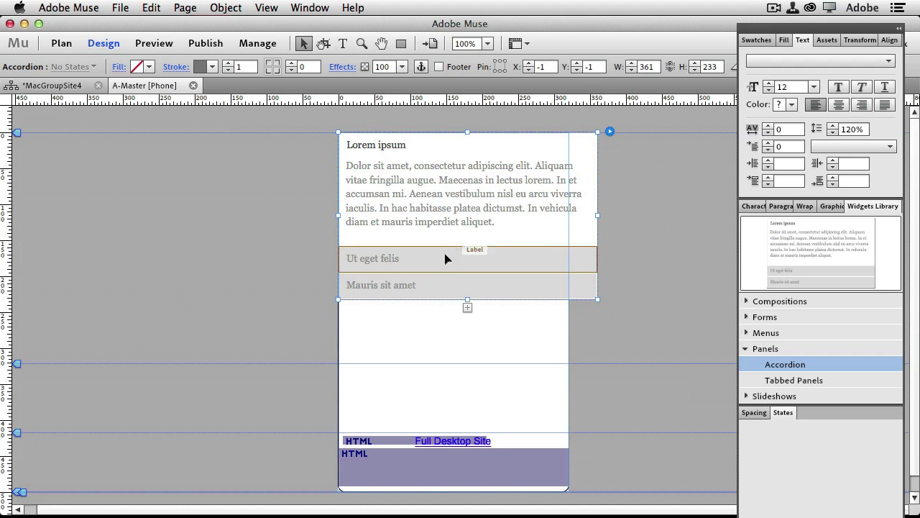
Remove the extra Mauris sit amet and Ut eget felis panels from the accordion
{"action": "left_click", "coordinate": [450, 292]}
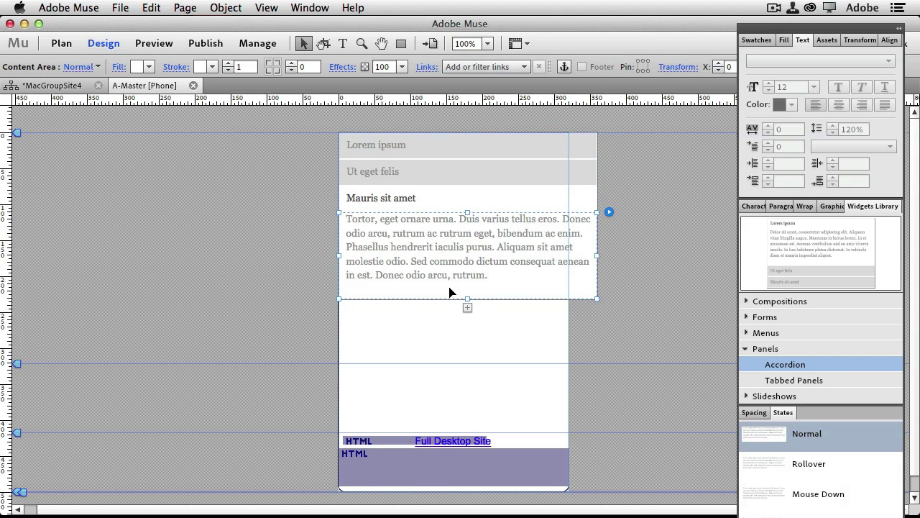
{"action": "left_click", "coordinate": [448, 290]}
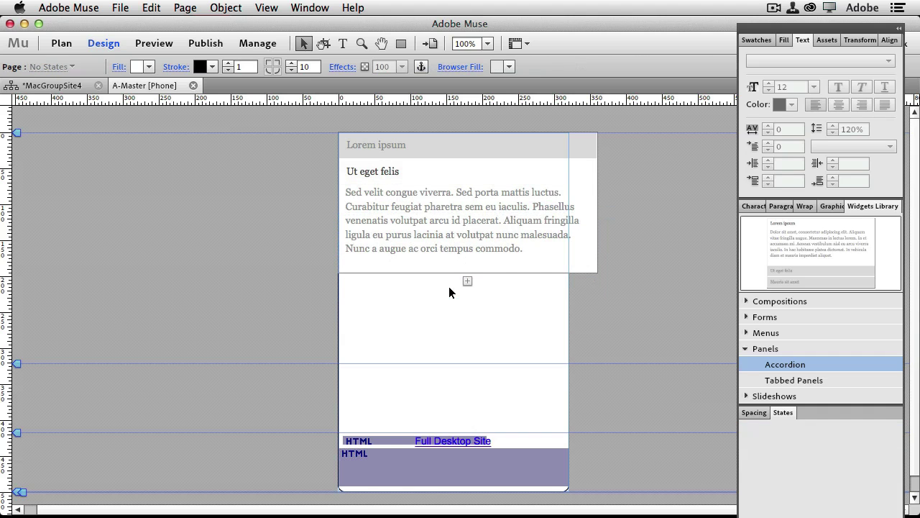
{"action": "left_click", "coordinate": [435, 235]}
{"action": "left_click", "coordinate": [434, 234]}
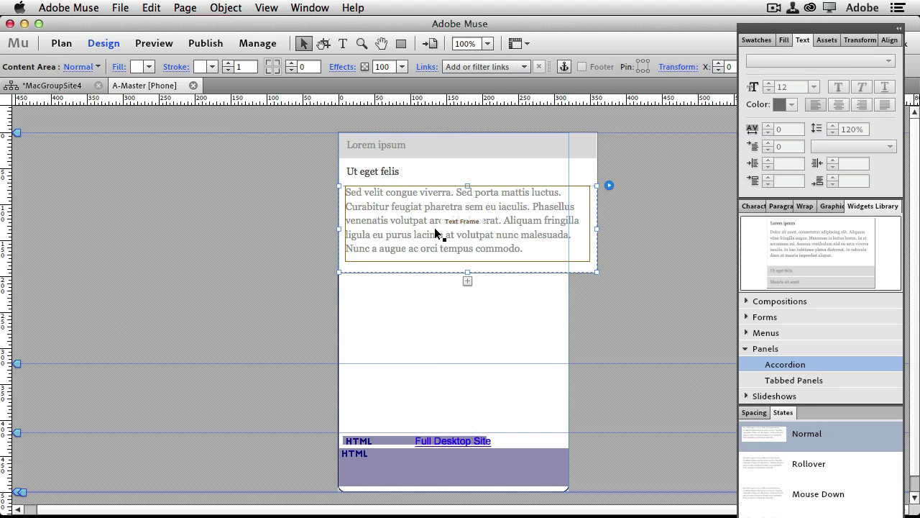
{"action": "key", "text": "Escape"}
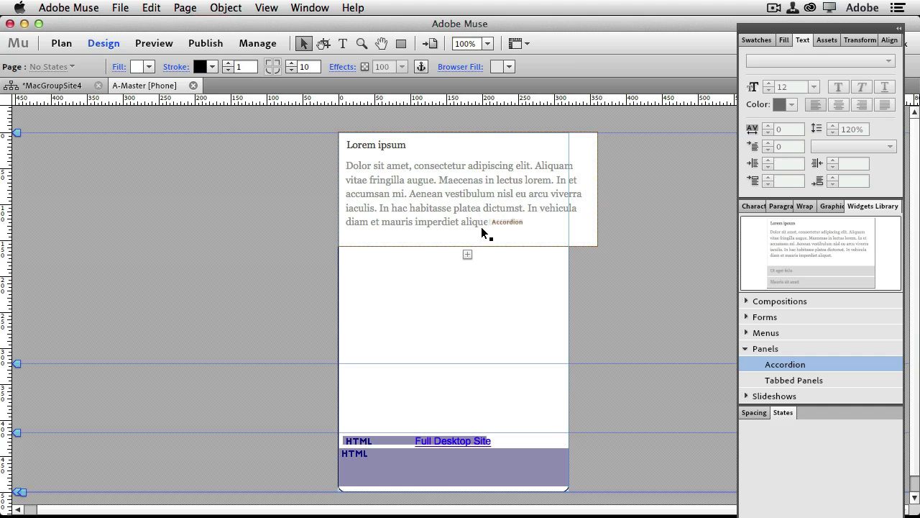
Delete the placeholder body text and resize the accordion to 321 × 315 px
{"action": "left_click", "coordinate": [452, 206]}
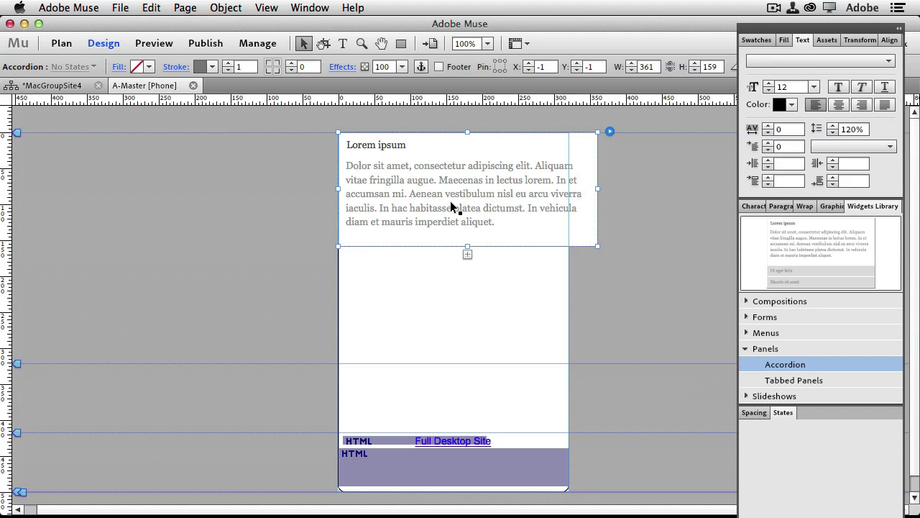
{"action": "left_click", "coordinate": [451, 206]}
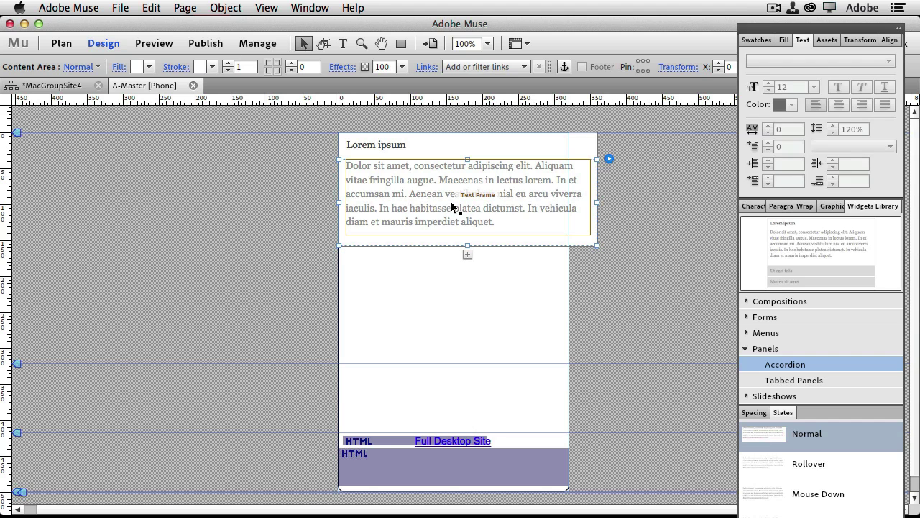
{"action": "left_click", "coordinate": [451, 207]}
{"action": "key", "text": "Delete"}
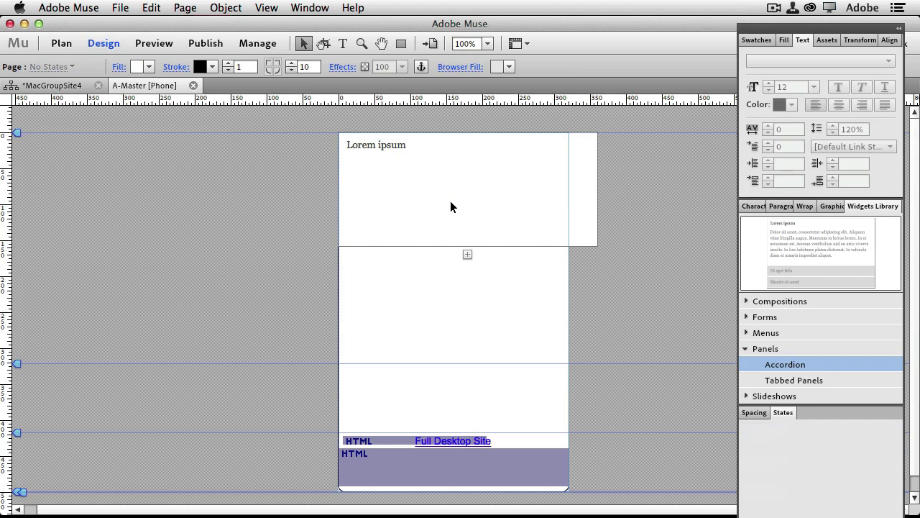
{"action": "left_click", "coordinate": [590, 245]}
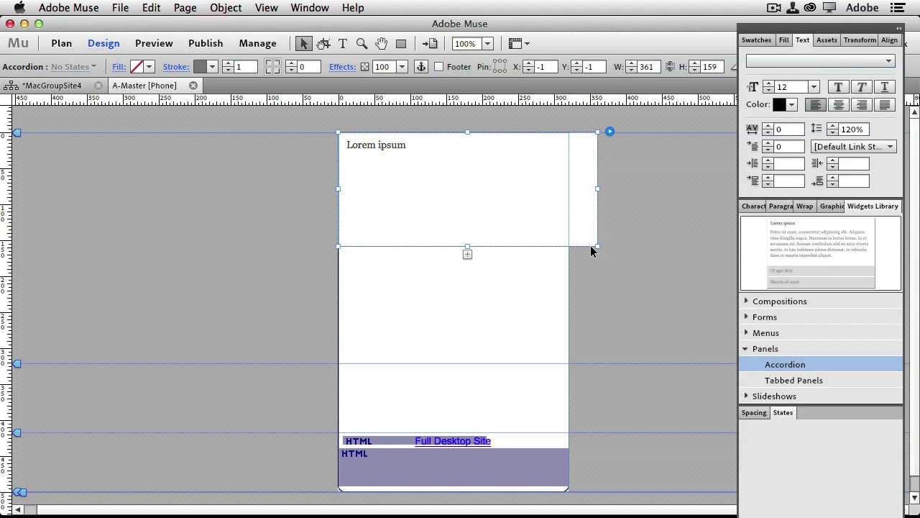
{"action": "left_click_drag", "start_coordinate": [596, 247], "coordinate": [567, 318]}
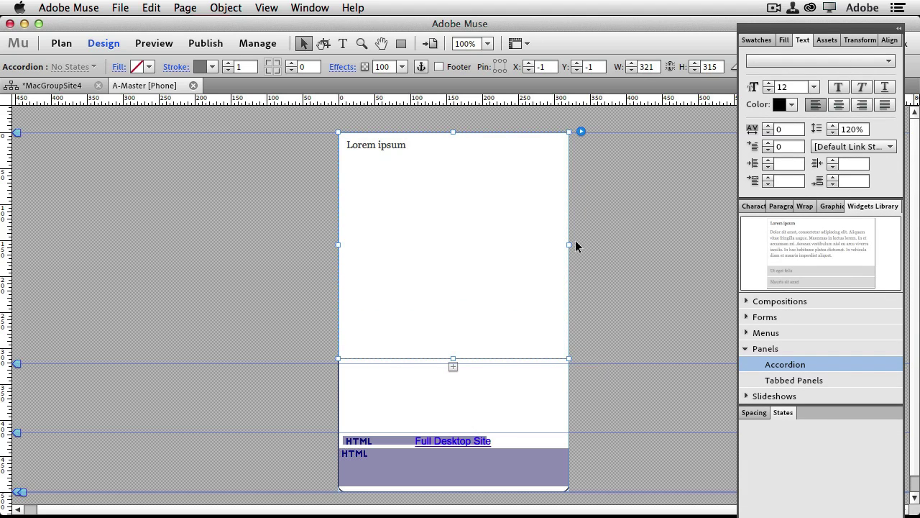
Turn on Can Close All and Close All Initially in the accordion's options
{"action": "left_click", "coordinate": [581, 132]}
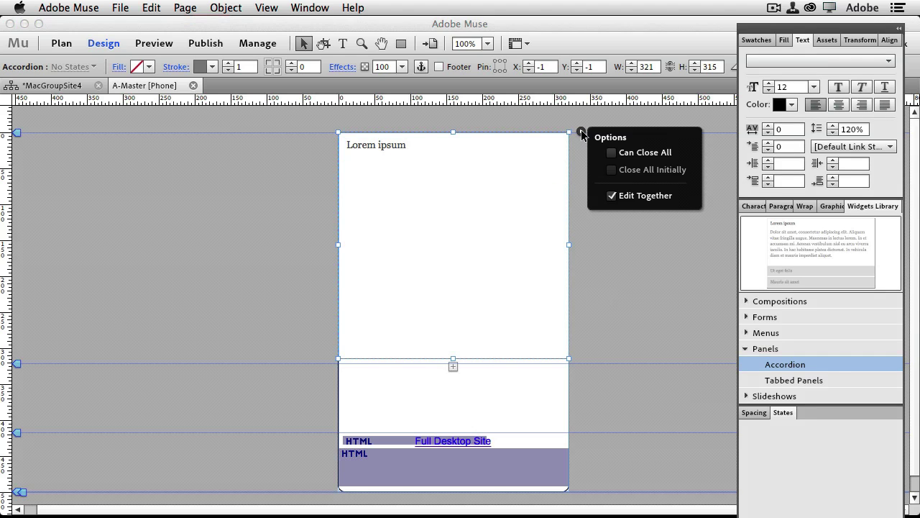
{"action": "left_click", "coordinate": [611, 153]}
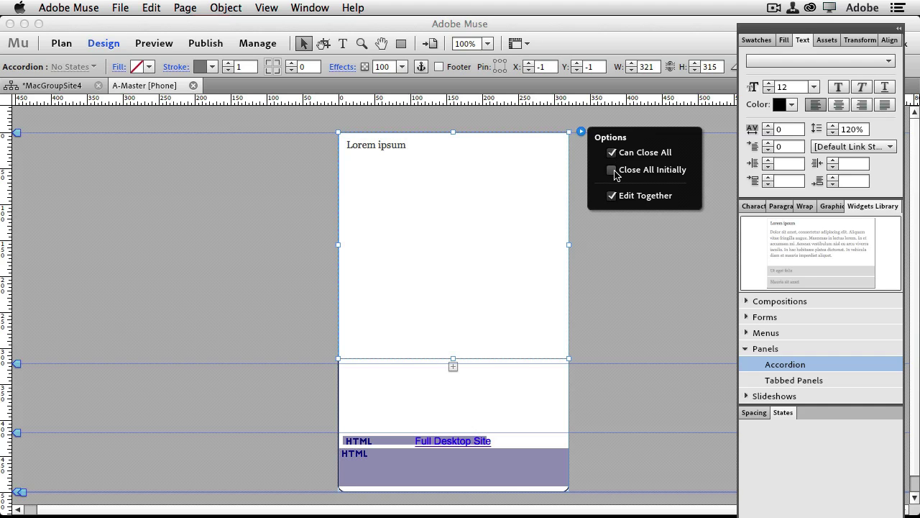
{"action": "left_click", "coordinate": [612, 171]}
Rename the accordion's Lorem ipsum tab label to Menu
{"action": "left_click", "coordinate": [445, 154]}
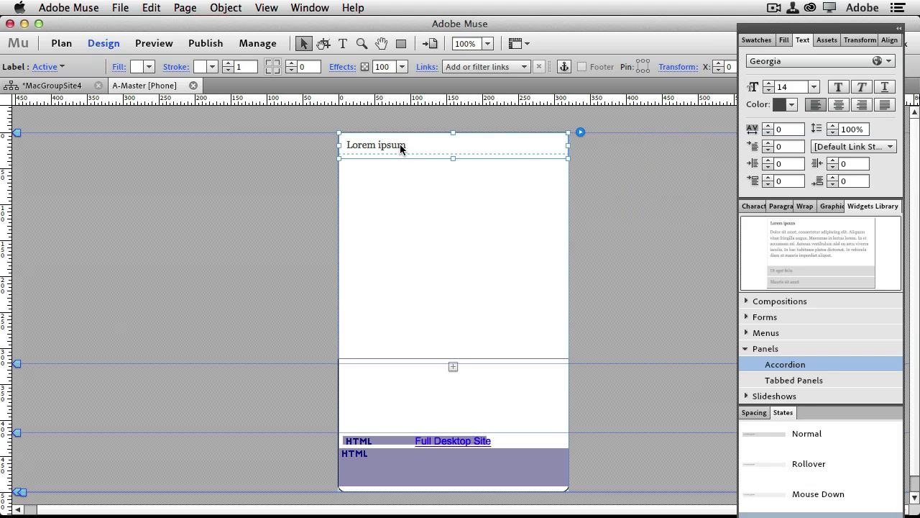
{"action": "double_click", "coordinate": [410, 144]}
{"action": "left_click_drag", "start_coordinate": [407, 144], "coordinate": [316, 144]}
{"action": "type", "text": "Menu"}
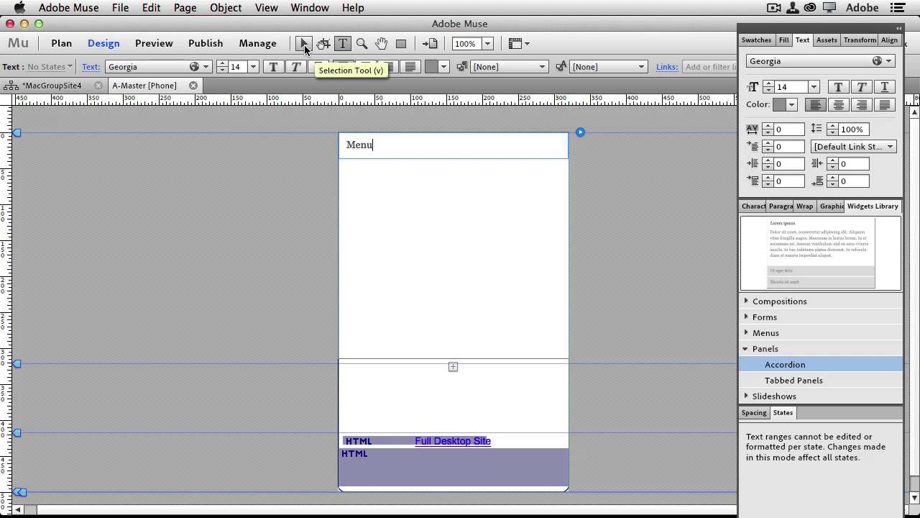
{"action": "left_click", "coordinate": [304, 45]}
Set the accordion content area's stroke width to 0 and stroke colour to None
{"action": "left_click", "coordinate": [394, 196]}
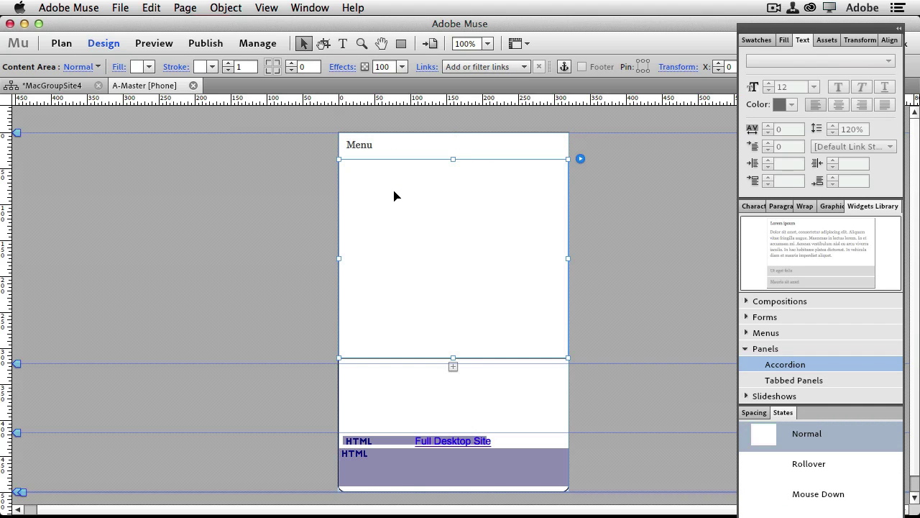
{"action": "left_click", "coordinate": [228, 70]}
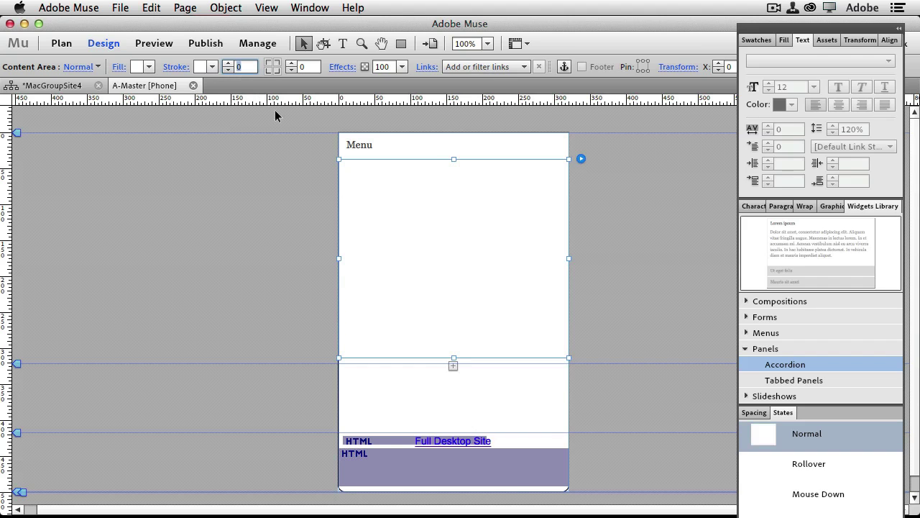
{"action": "left_click", "coordinate": [212, 67]}
{"action": "left_click", "coordinate": [211, 110]}
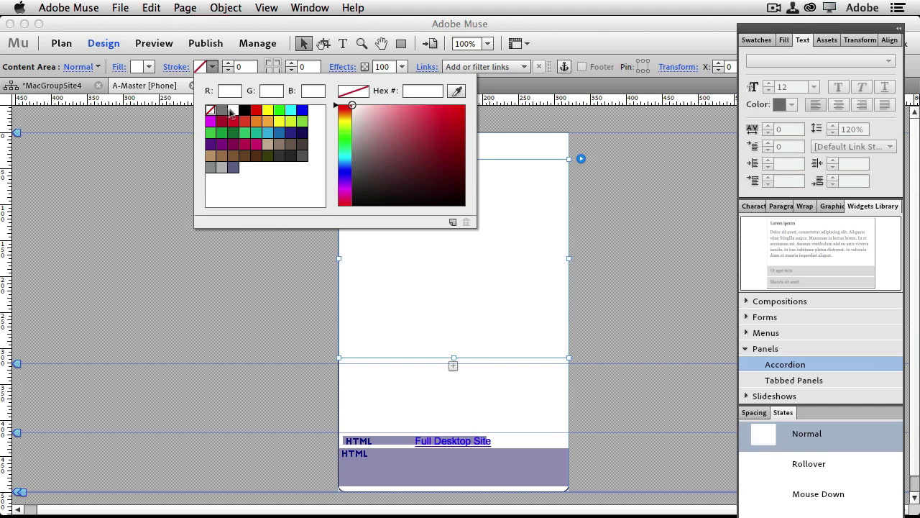
{"action": "left_click", "coordinate": [242, 56]}
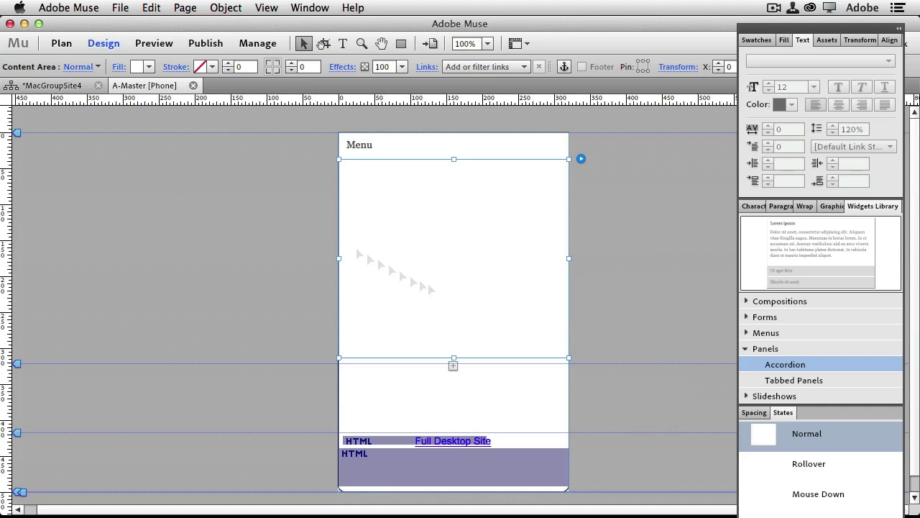
Review the content area's Rollover, Mouse Down and Active states
{"action": "left_click", "coordinate": [96, 67]}
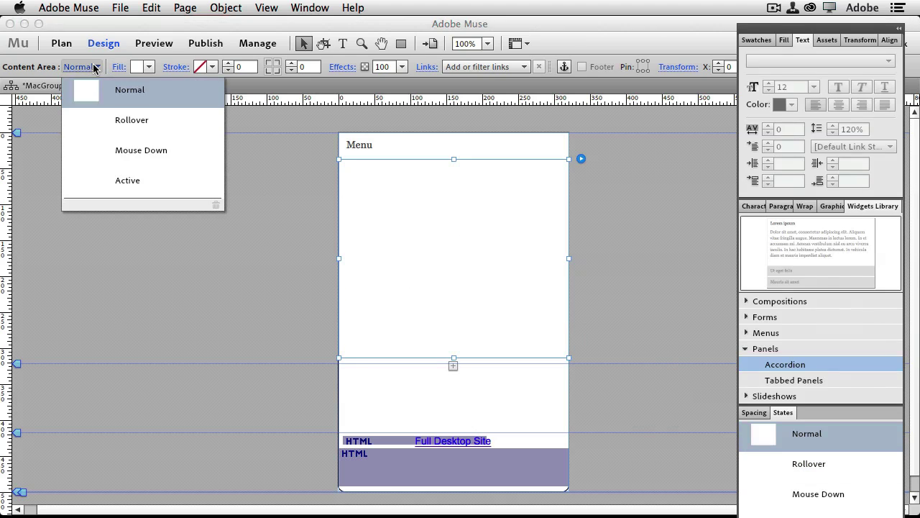
{"action": "left_click", "coordinate": [112, 120]}
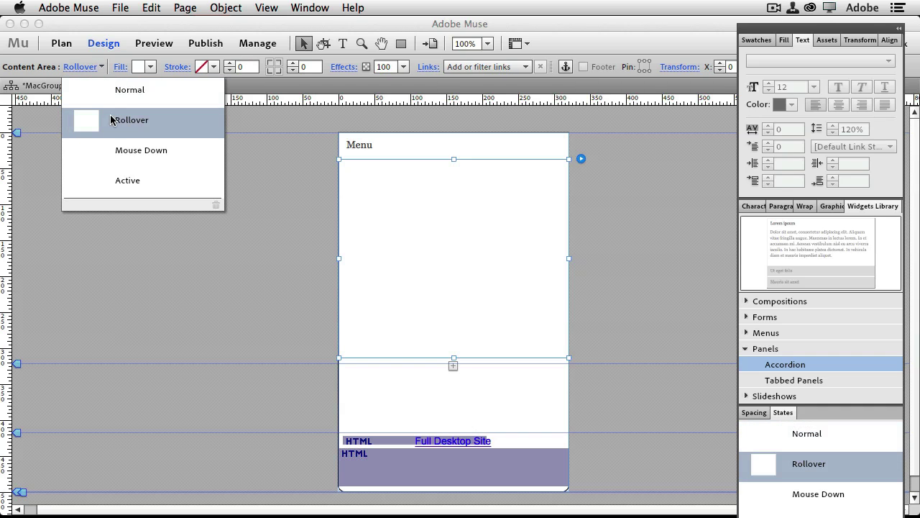
{"action": "left_click", "coordinate": [121, 150]}
{"action": "left_click", "coordinate": [130, 181]}
{"action": "left_click", "coordinate": [414, 153]}
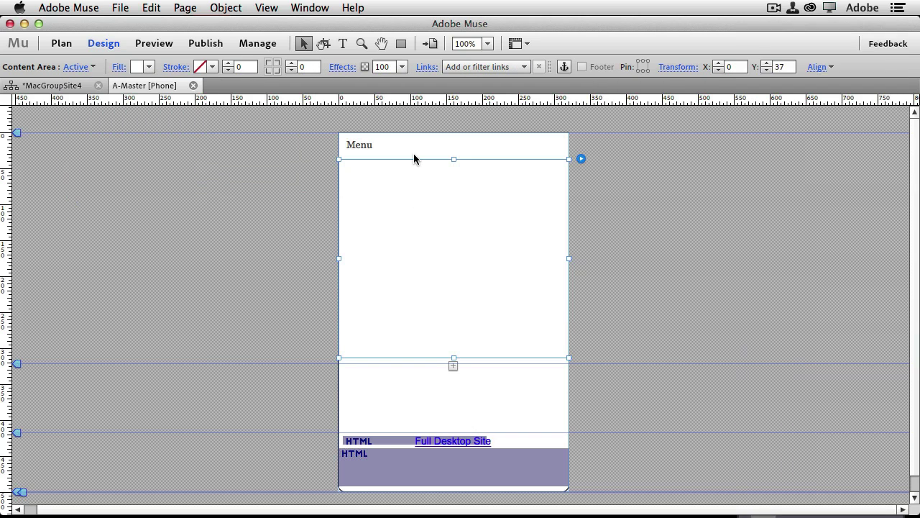
Give the Menu header's Active state no stroke colour, 0 stroke width and no fill
{"action": "left_click", "coordinate": [413, 154]}
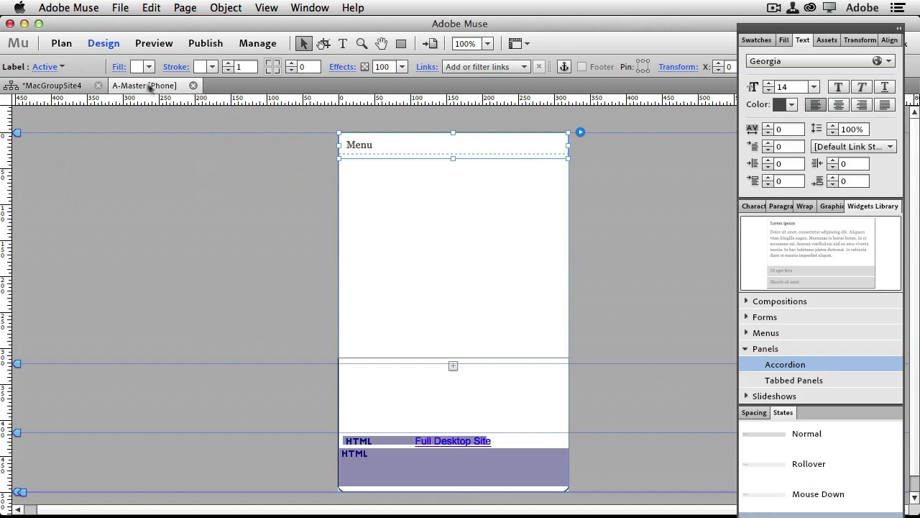
{"action": "left_click", "coordinate": [62, 67]}
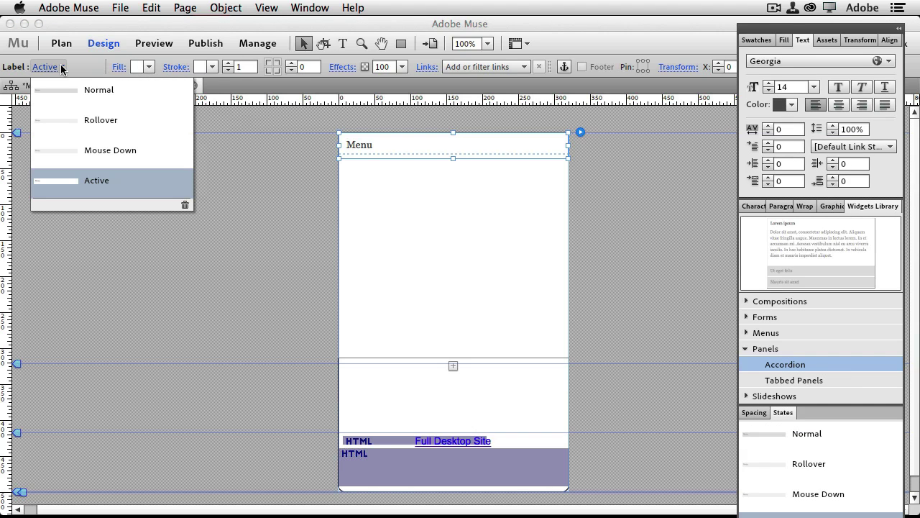
{"action": "left_click", "coordinate": [211, 70]}
{"action": "left_click", "coordinate": [211, 70]}
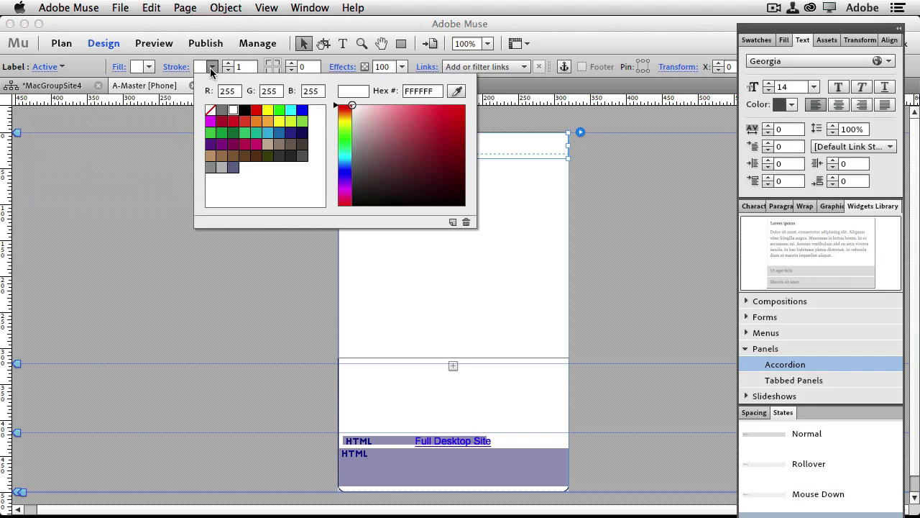
{"action": "left_click", "coordinate": [211, 111]}
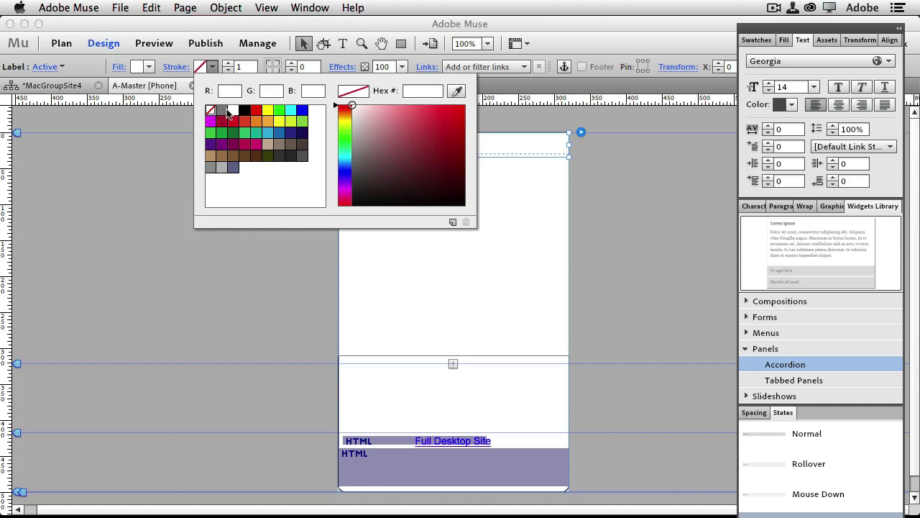
{"action": "left_click", "coordinate": [226, 70]}
{"action": "left_click", "coordinate": [227, 70]}
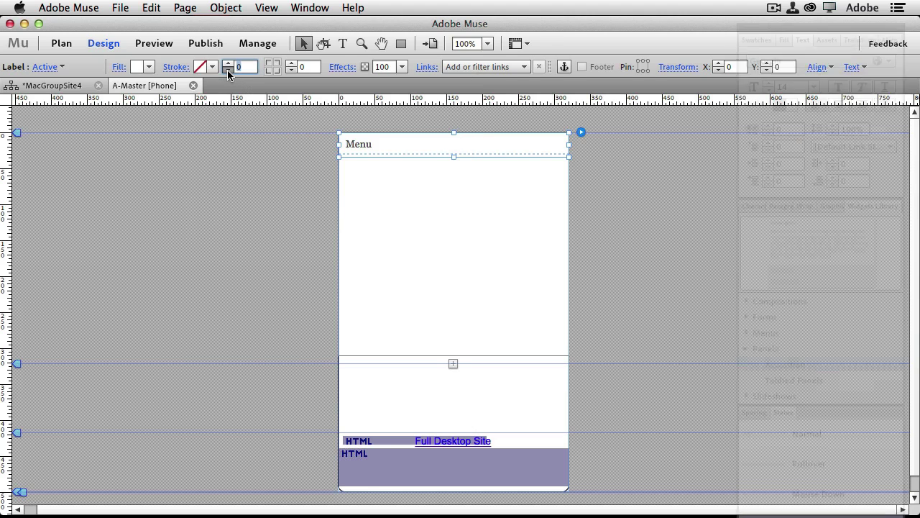
{"action": "left_click", "coordinate": [149, 69]}
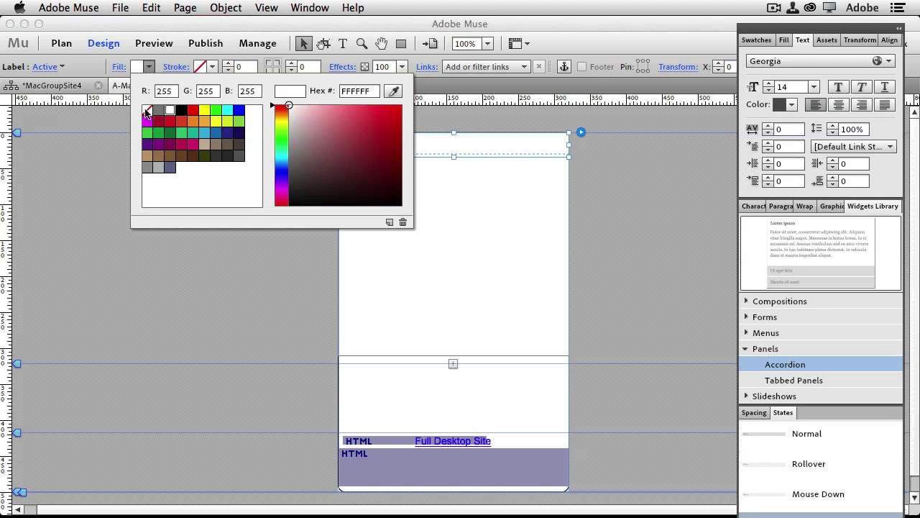
{"action": "left_click", "coordinate": [146, 111]}
{"action": "left_click", "coordinate": [145, 65]}
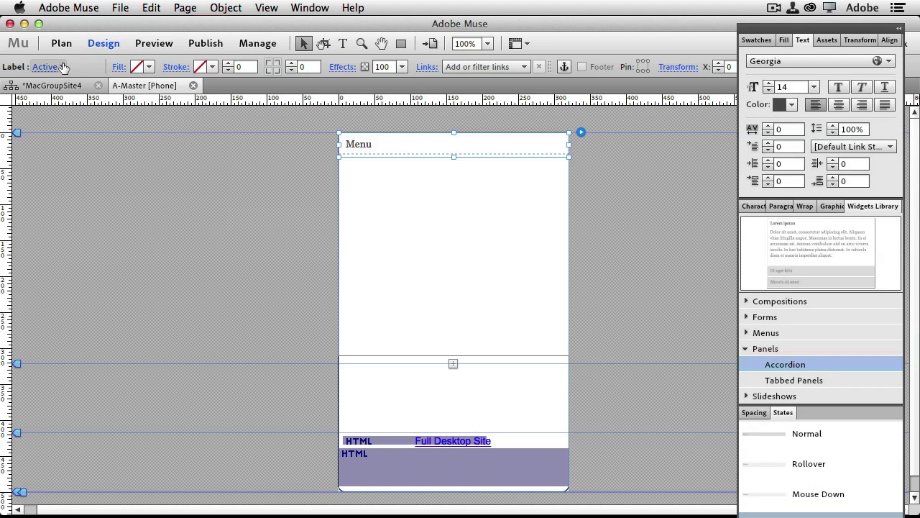
Set the Menu header's Normal state fill and stroke to None with 0 stroke width
{"action": "left_click", "coordinate": [61, 66]}
{"action": "left_click", "coordinate": [89, 99]}
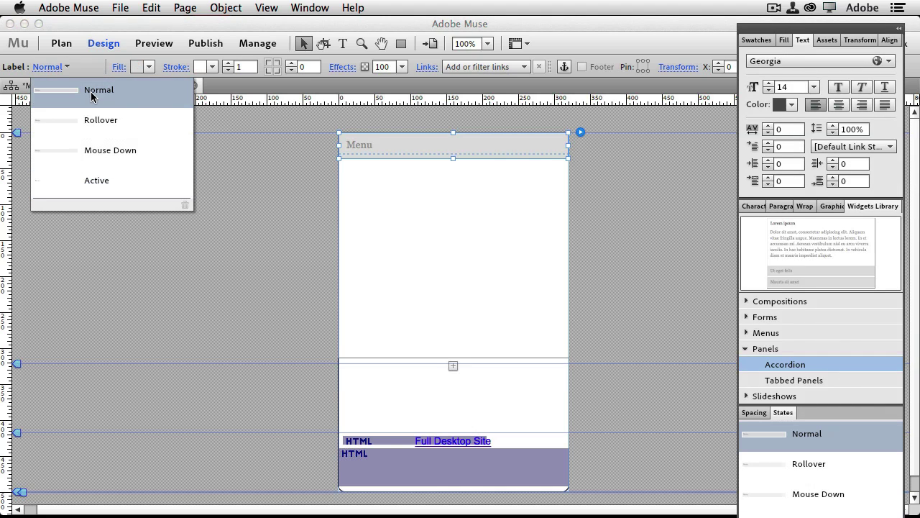
{"action": "left_click", "coordinate": [150, 67]}
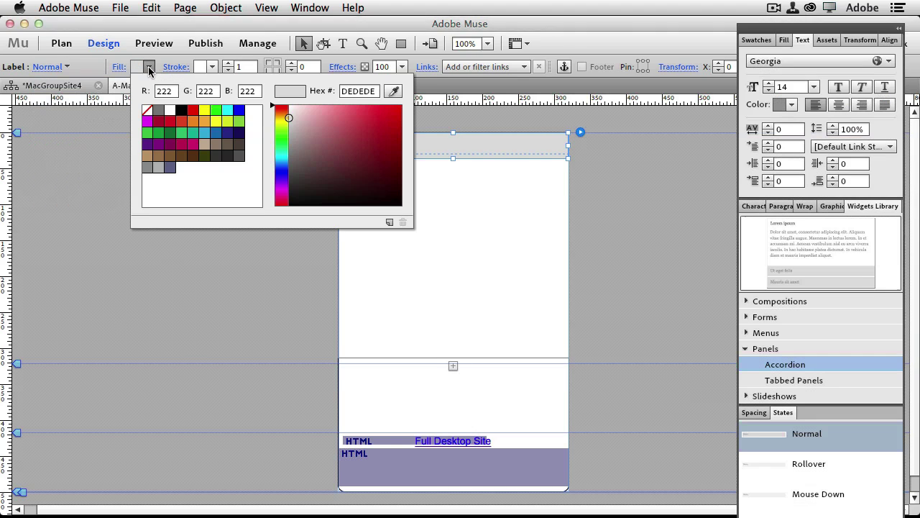
{"action": "left_click", "coordinate": [147, 110]}
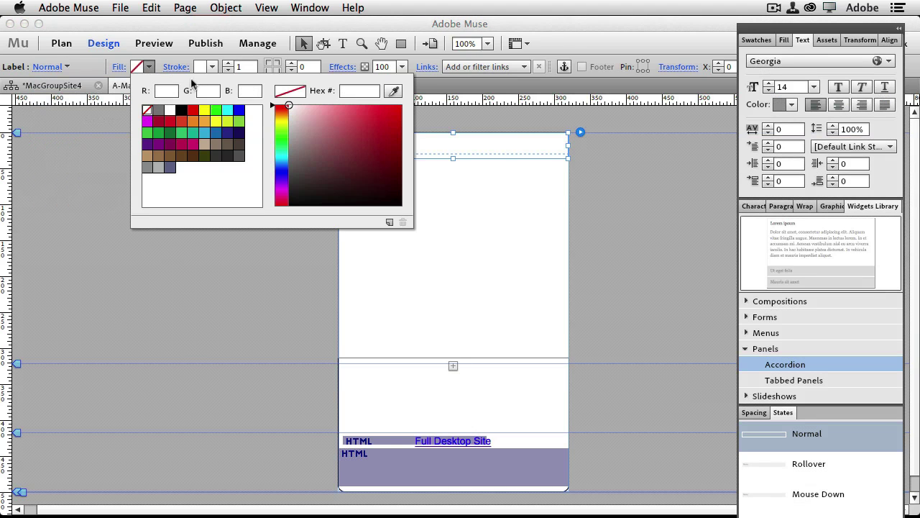
{"action": "left_click", "coordinate": [212, 67]}
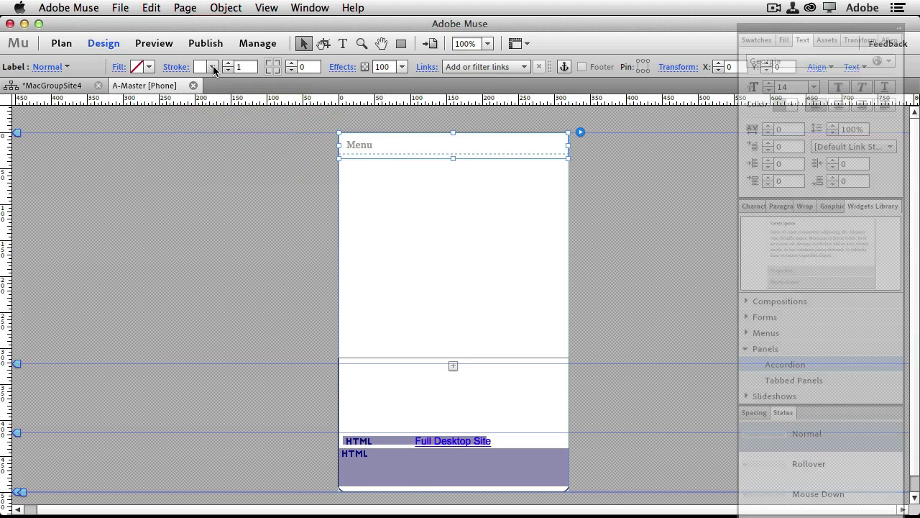
{"action": "left_click", "coordinate": [212, 67]}
{"action": "left_click", "coordinate": [209, 113]}
{"action": "left_click", "coordinate": [230, 70]}
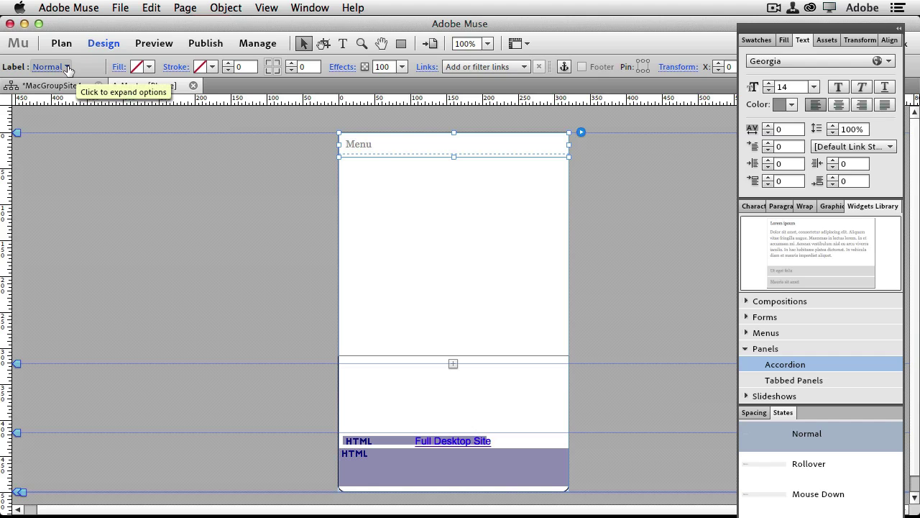
Clear the Menu header's Rollover state styling and return to the Normal state
{"action": "left_click", "coordinate": [67, 67]}
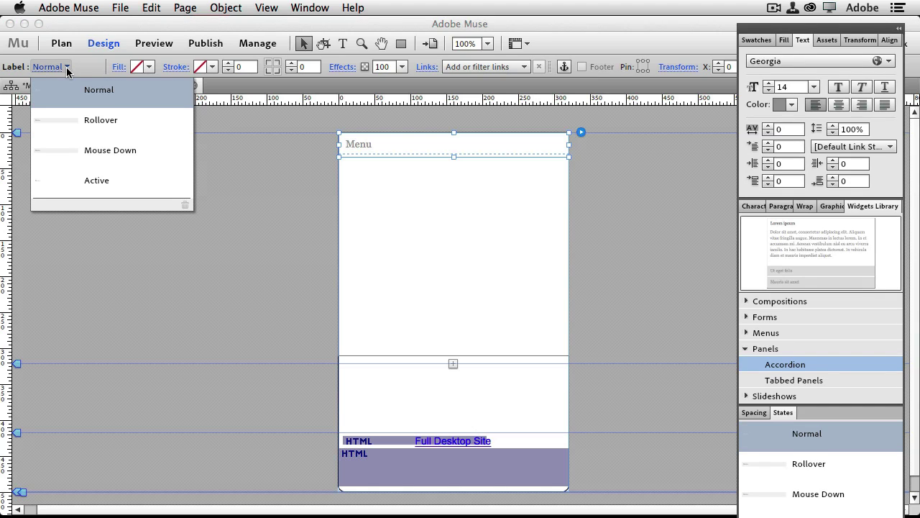
{"action": "left_click", "coordinate": [104, 184]}
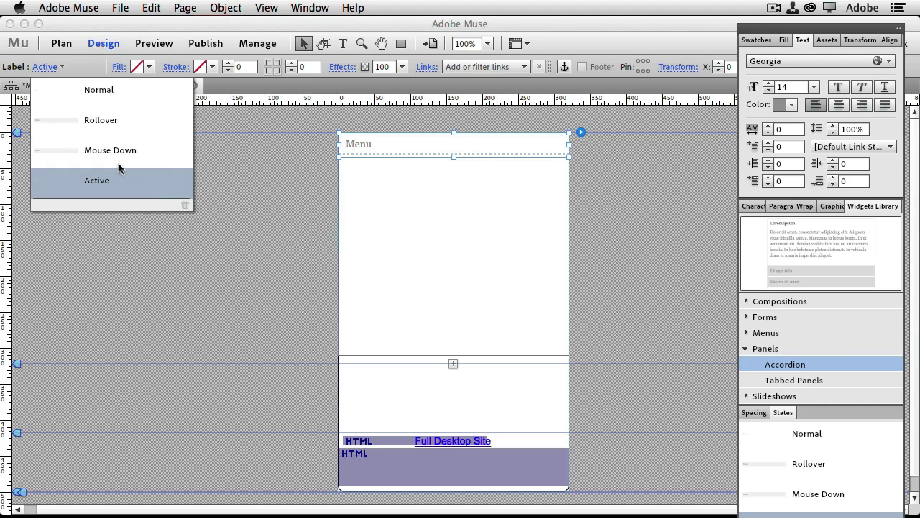
{"action": "left_click", "coordinate": [115, 152]}
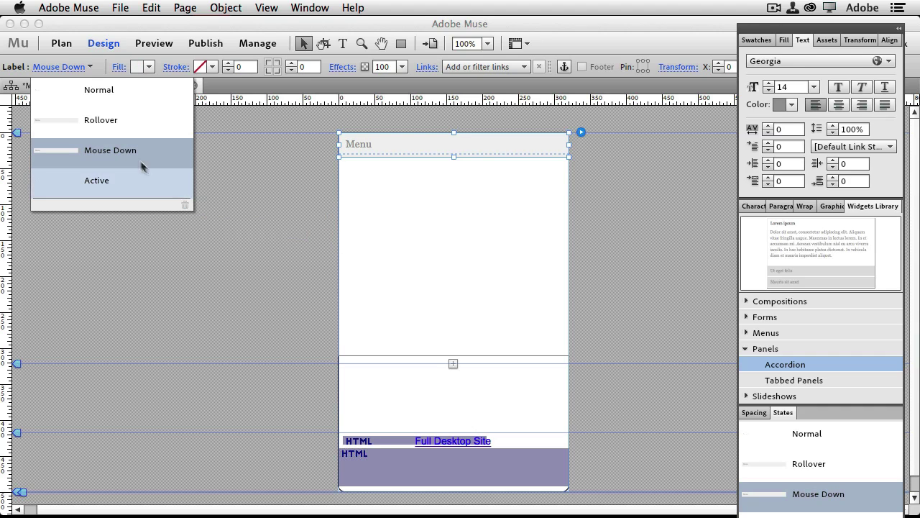
{"action": "left_click", "coordinate": [109, 121]}
{"action": "left_click", "coordinate": [186, 207]}
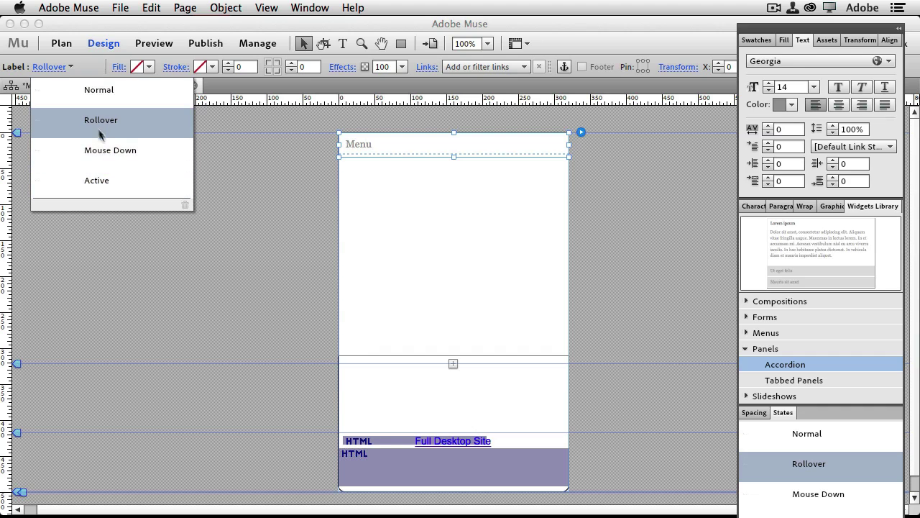
{"action": "left_click", "coordinate": [113, 91]}
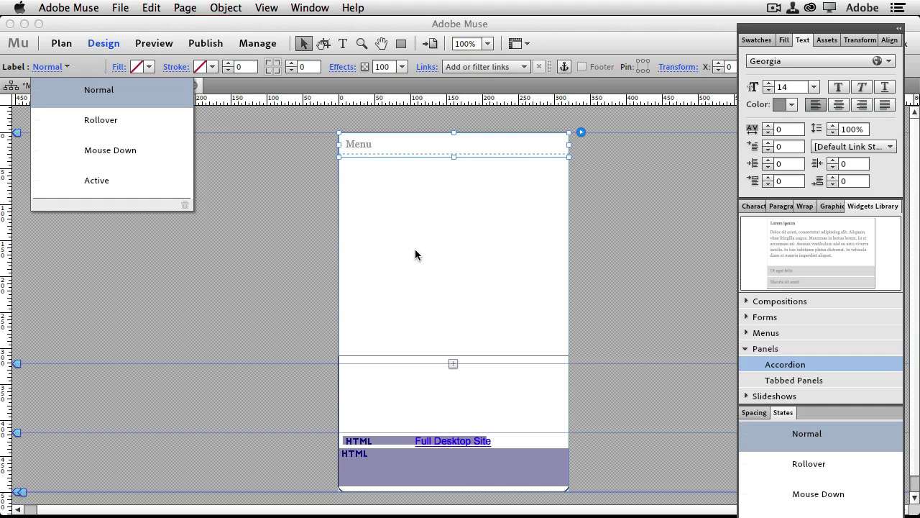
Check the content area's fill, then stretch the Menu header to about 320 × 63 px
{"action": "left_click", "coordinate": [395, 322]}
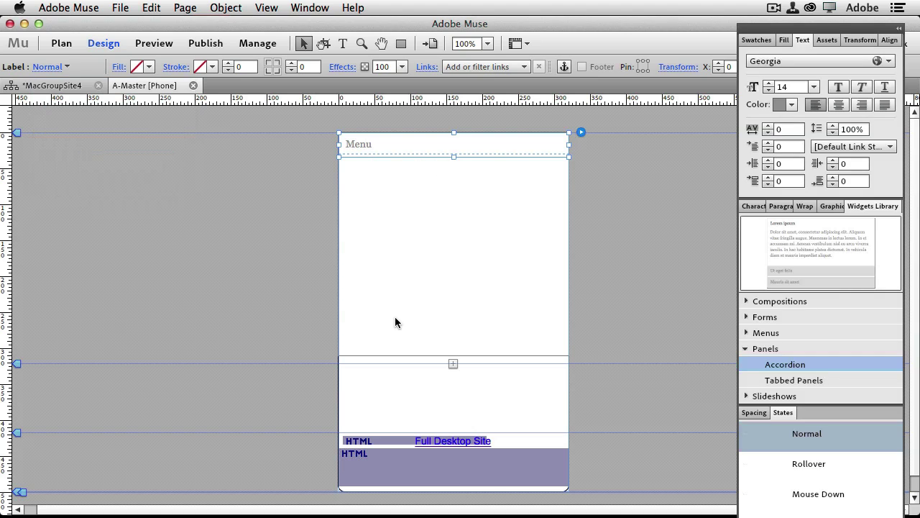
{"action": "left_click", "coordinate": [391, 356]}
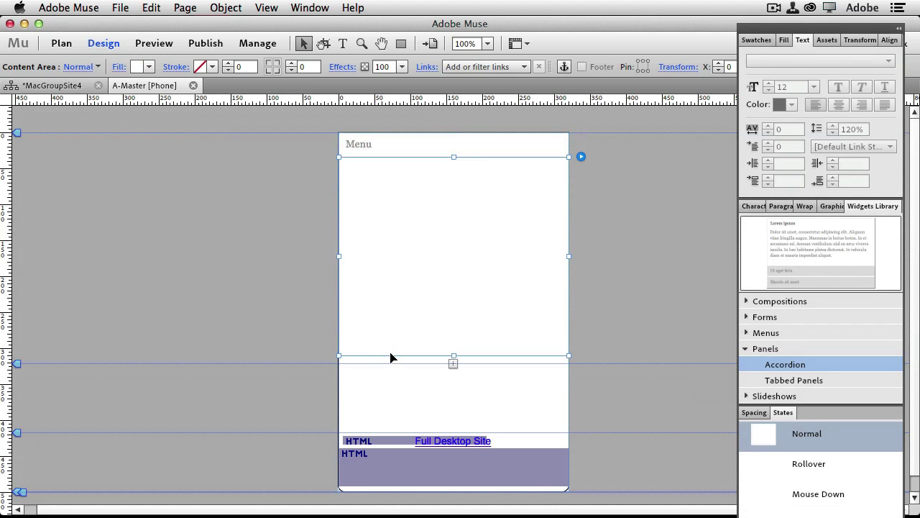
{"action": "left_click", "coordinate": [150, 67]}
{"action": "left_click", "coordinate": [150, 67]}
{"action": "left_click", "coordinate": [438, 150]}
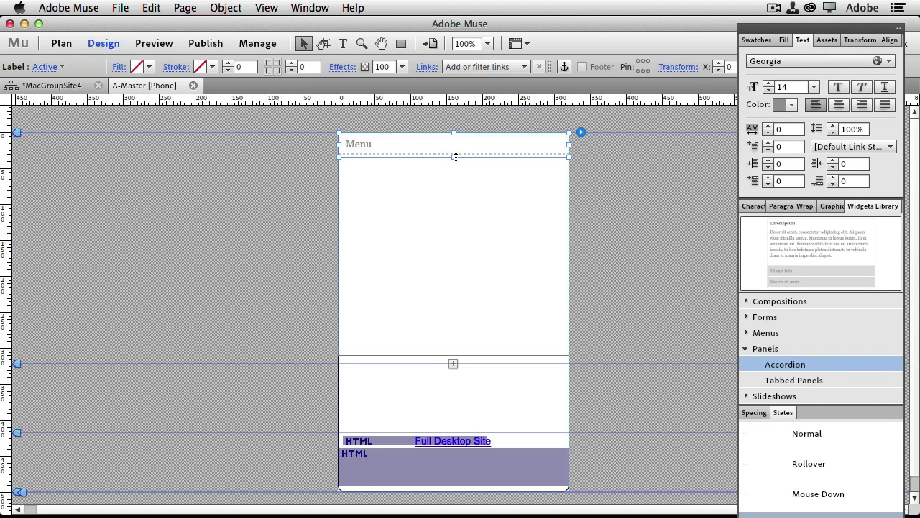
{"action": "left_click_drag", "start_coordinate": [455, 157], "coordinate": [455, 173]}
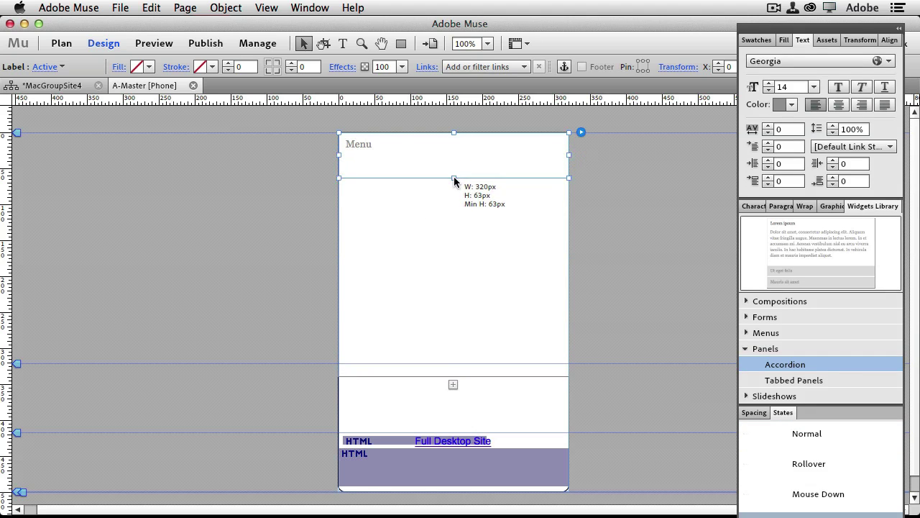
{"action": "left_click_drag", "start_coordinate": [454, 178], "coordinate": [453, 182]}
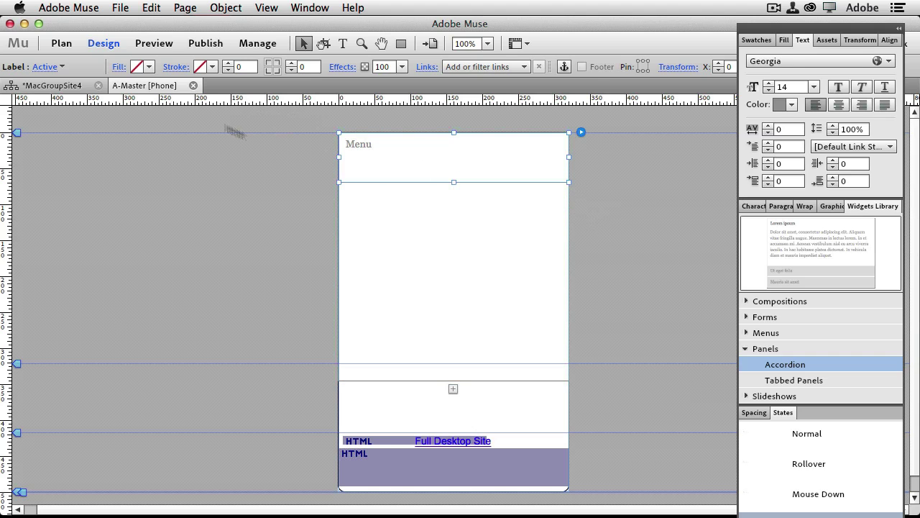
Place mobile_header.png at the Menu header's top-left and nudge it about 17 px right
{"action": "left_click", "coordinate": [115, 8]}
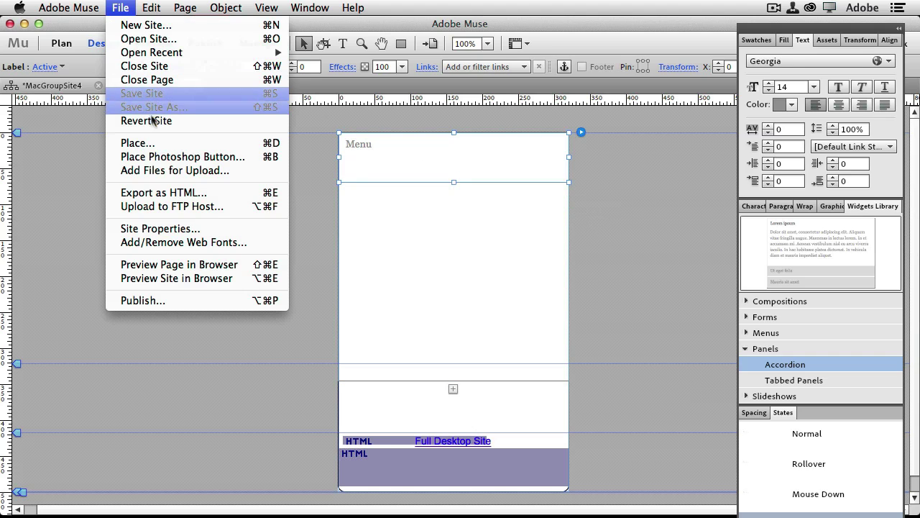
{"action": "left_click", "coordinate": [133, 144]}
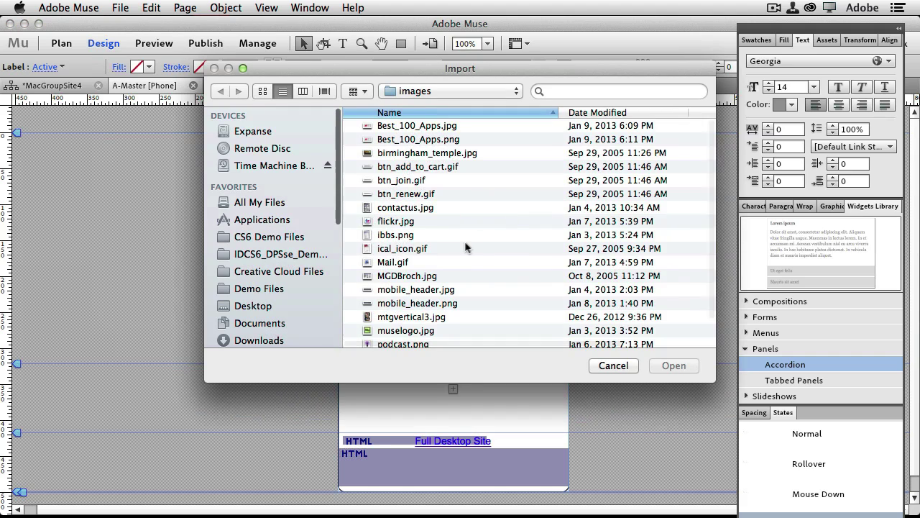
{"action": "left_click", "coordinate": [432, 303]}
{"action": "left_click", "coordinate": [686, 371]}
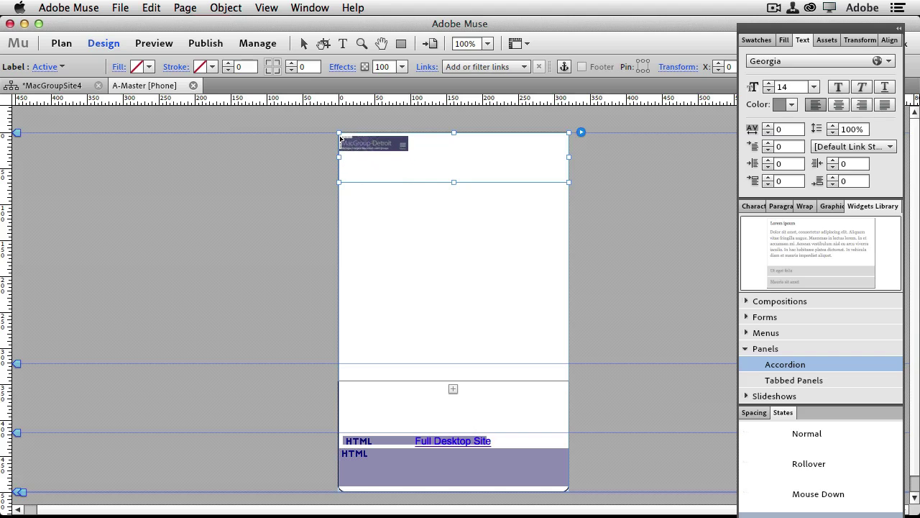
{"action": "left_click", "coordinate": [339, 134]}
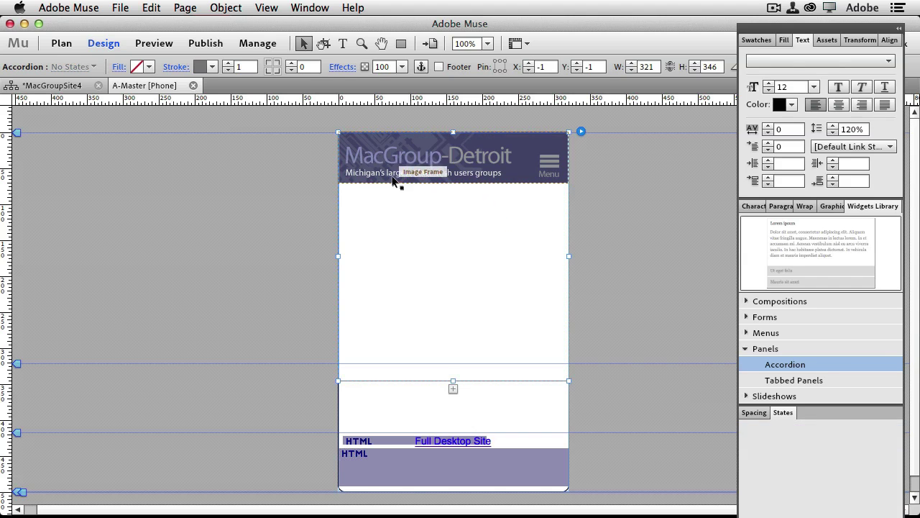
{"action": "left_click_drag", "start_coordinate": [384, 173], "coordinate": [397, 172]}
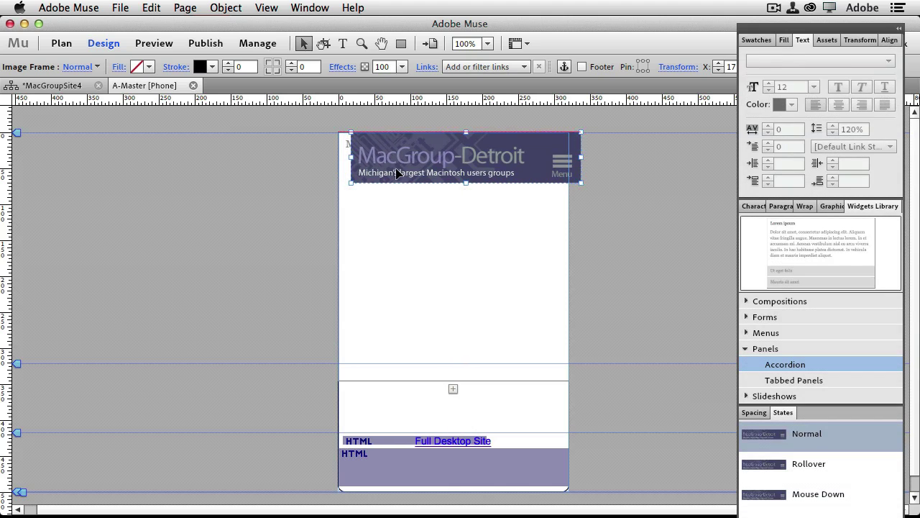
Adjust the Menu header height to fit the graphic, undoing an accidental accordion shift
{"action": "left_click", "coordinate": [346, 174]}
{"action": "left_click", "coordinate": [346, 179]}
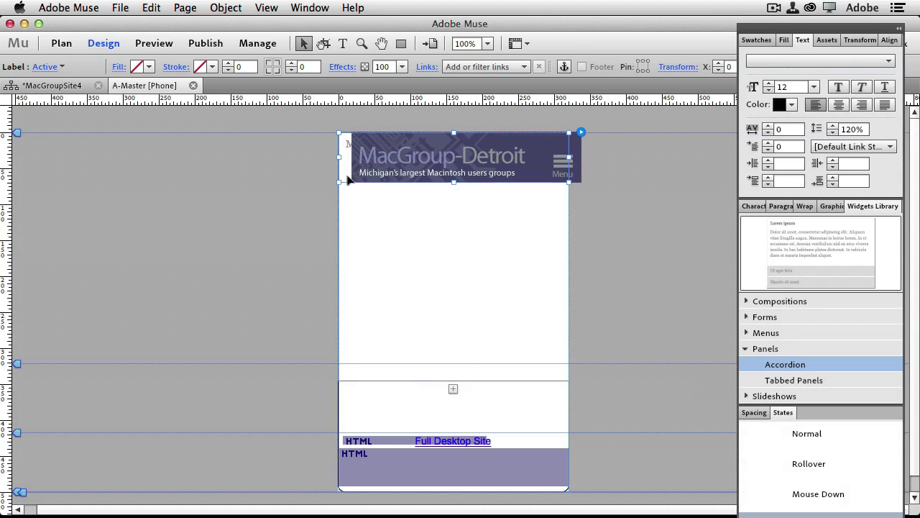
{"action": "key", "text": "Tab"}
{"action": "key", "text": "Tab"}
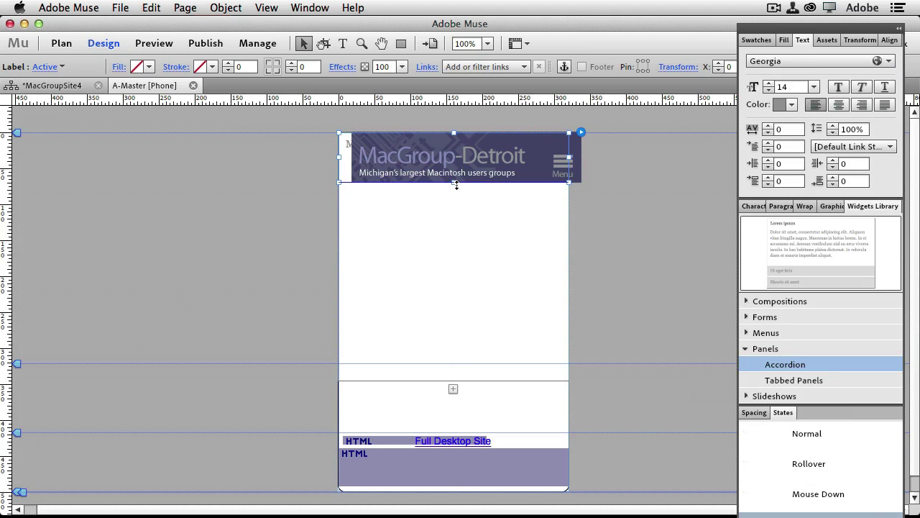
{"action": "left_click_drag", "start_coordinate": [456, 182], "coordinate": [452, 171]}
{"action": "key", "text": "super+z"}
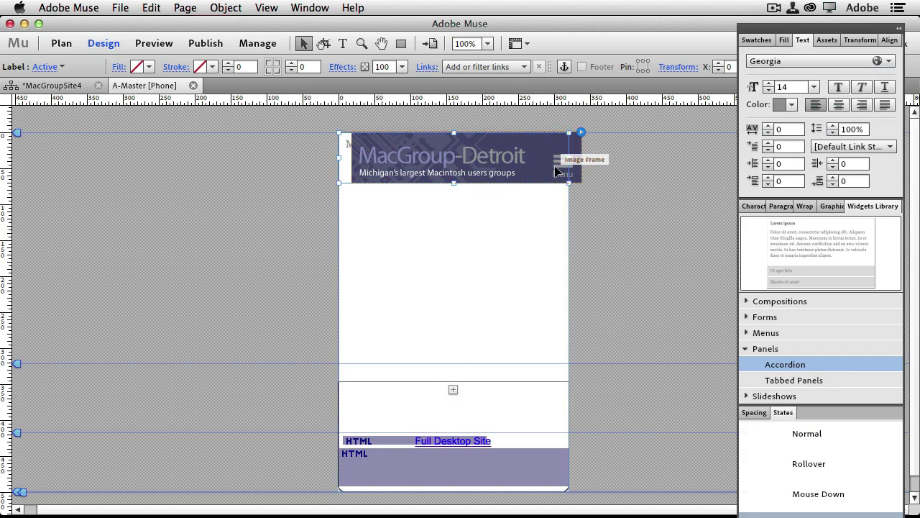
{"action": "key", "text": "Tab"}
{"action": "key", "text": "Tab"}
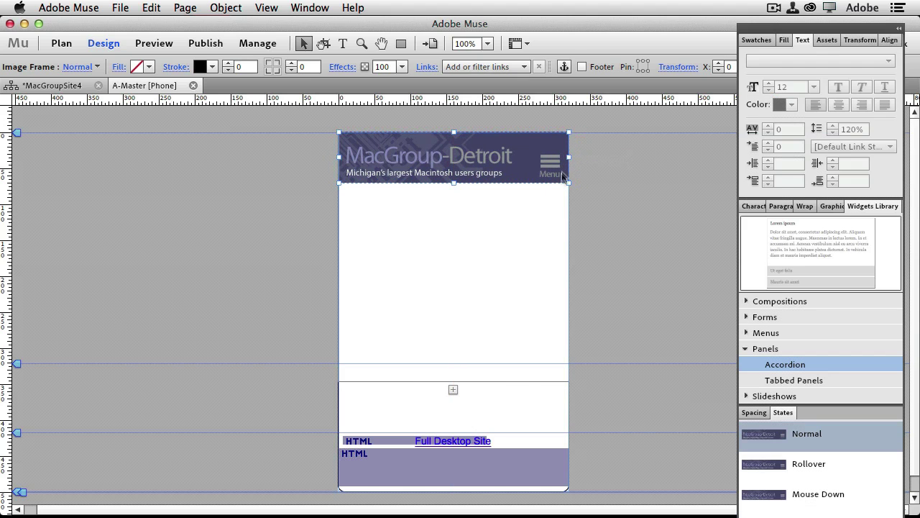
{"action": "left_click_drag", "start_coordinate": [563, 292], "coordinate": [800, 427]}
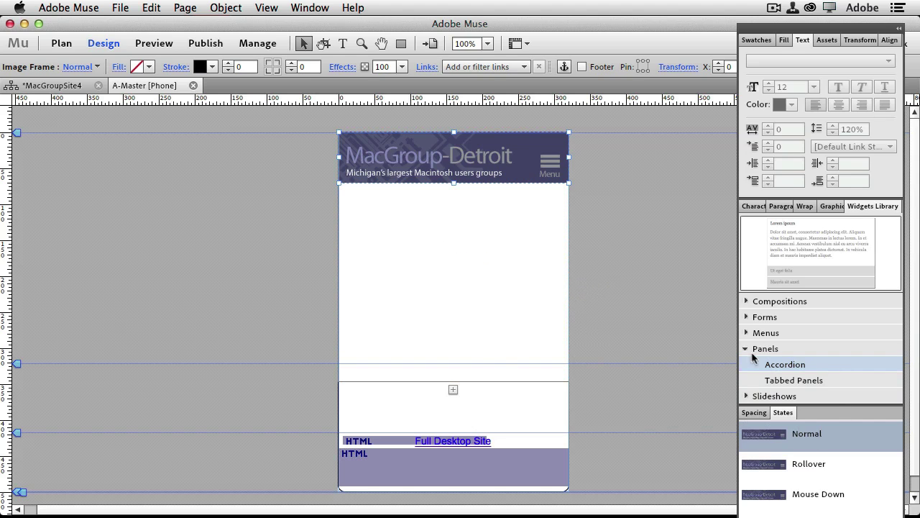
Add a vertical page menu from the Menus widgets below the header
{"action": "left_click", "coordinate": [745, 348]}
{"action": "left_click", "coordinate": [746, 333]}
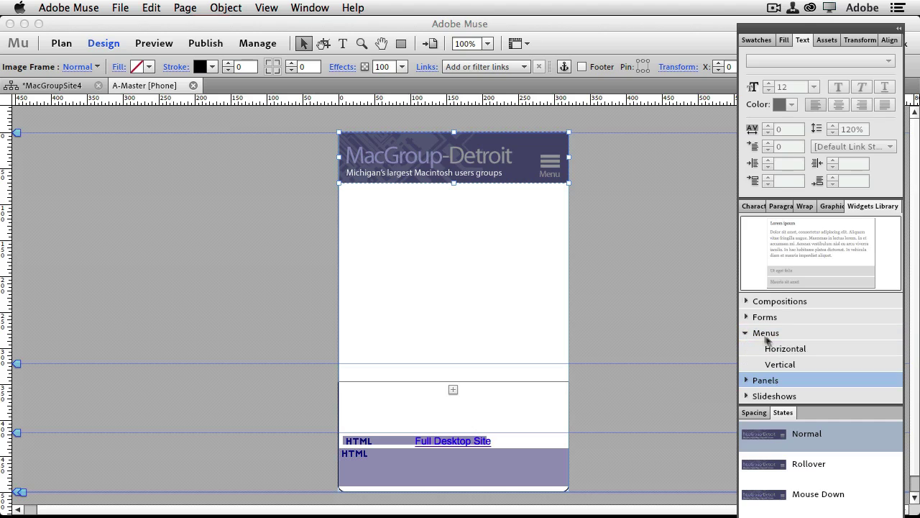
{"action": "left_click_drag", "start_coordinate": [785, 367], "coordinate": [511, 261]}
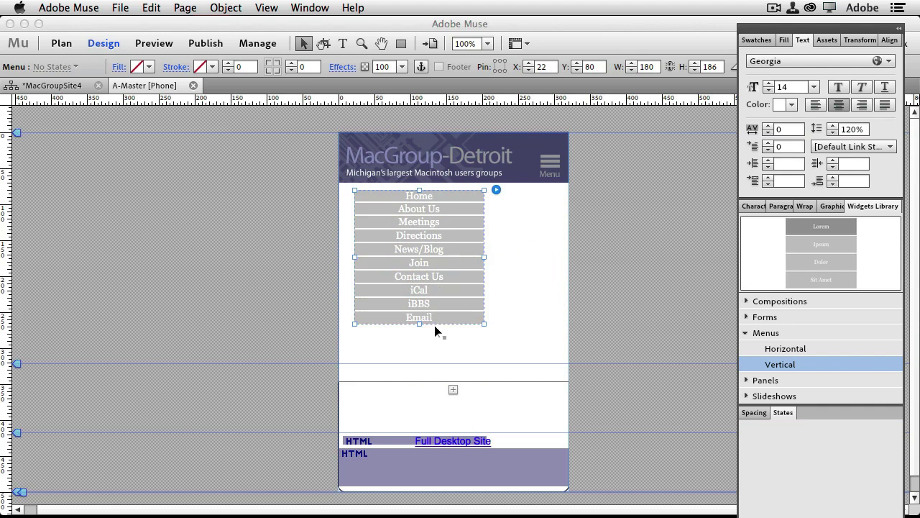
Move the menu up to X 6 / Y 70 and widen it to about 308 × 197 px
{"action": "key", "text": "Tab"}
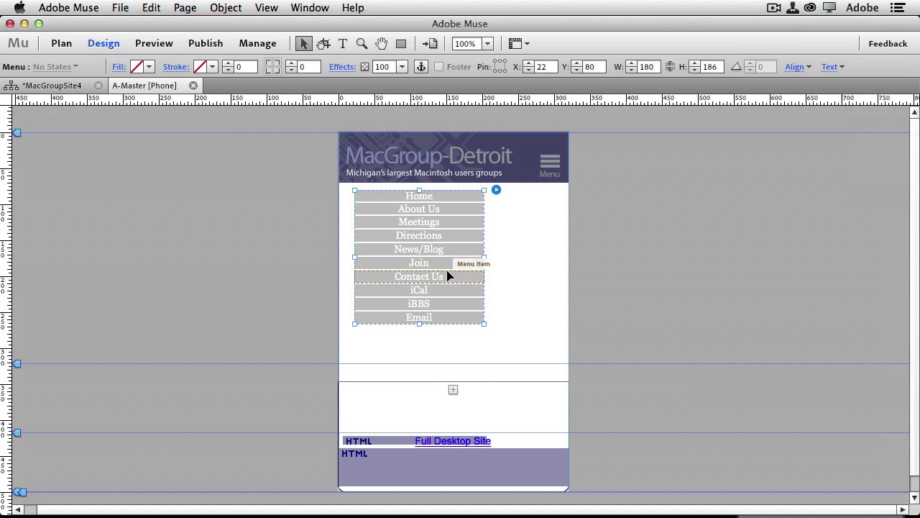
{"action": "key", "text": "Tab"}
{"action": "left_click_drag", "start_coordinate": [447, 276], "coordinate": [436, 270]}
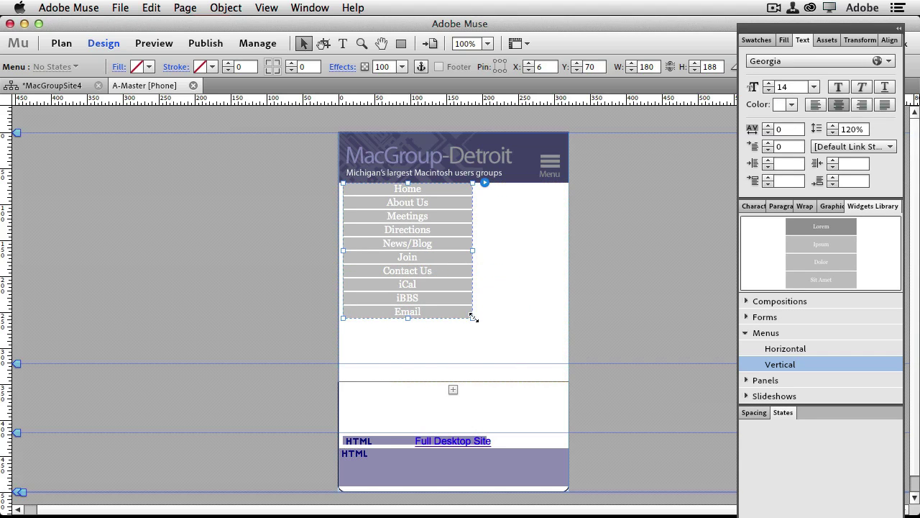
{"action": "left_click_drag", "start_coordinate": [472, 317], "coordinate": [564, 324]}
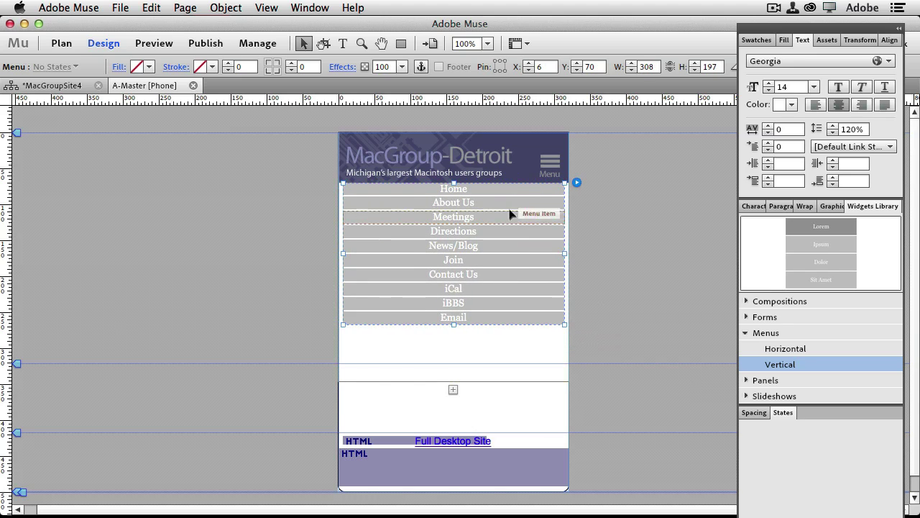
Give the menu items a 656C92 slate blue fill with centred white heading-style text
{"action": "left_click", "coordinate": [506, 190]}
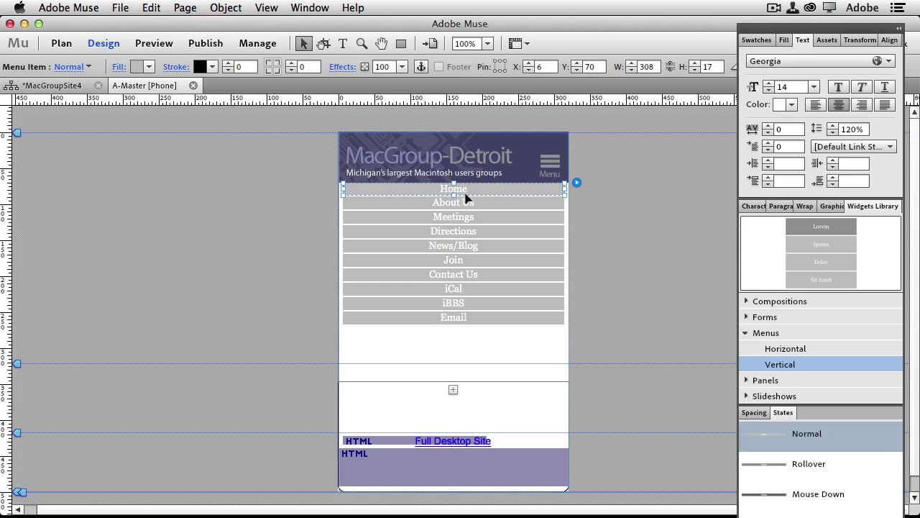
{"action": "left_click", "coordinate": [149, 67]}
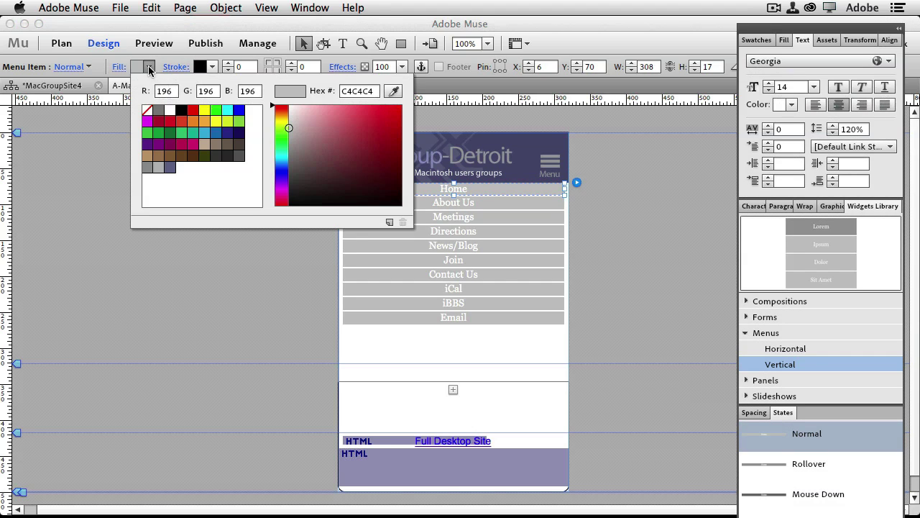
{"action": "left_click", "coordinate": [170, 167]}
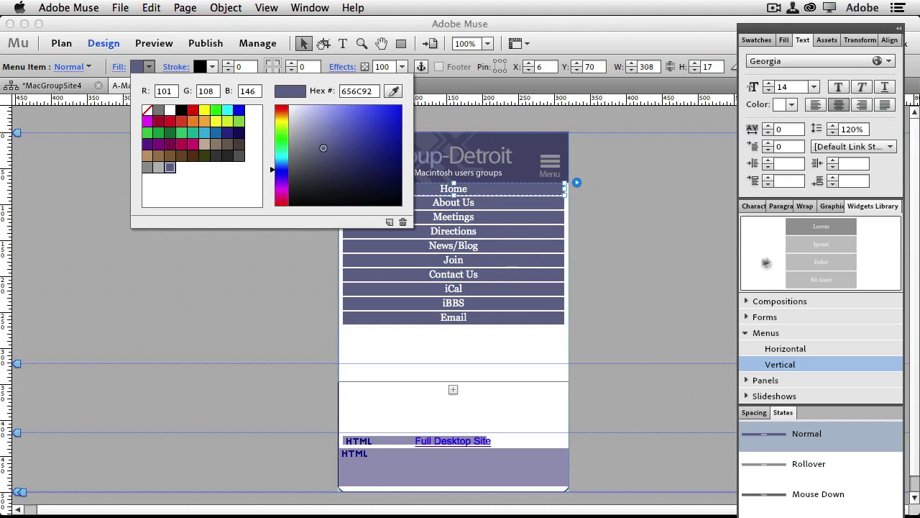
{"action": "left_click", "coordinate": [780, 207]}
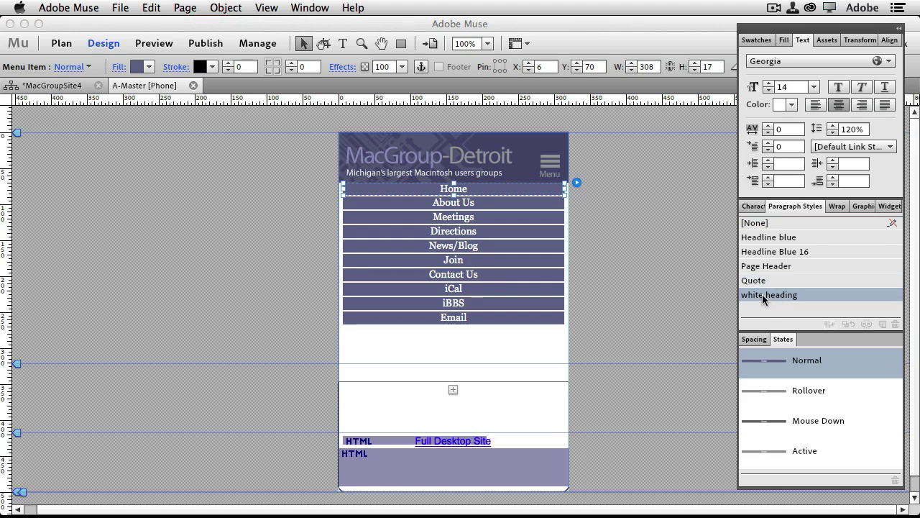
{"action": "left_click", "coordinate": [763, 295]}
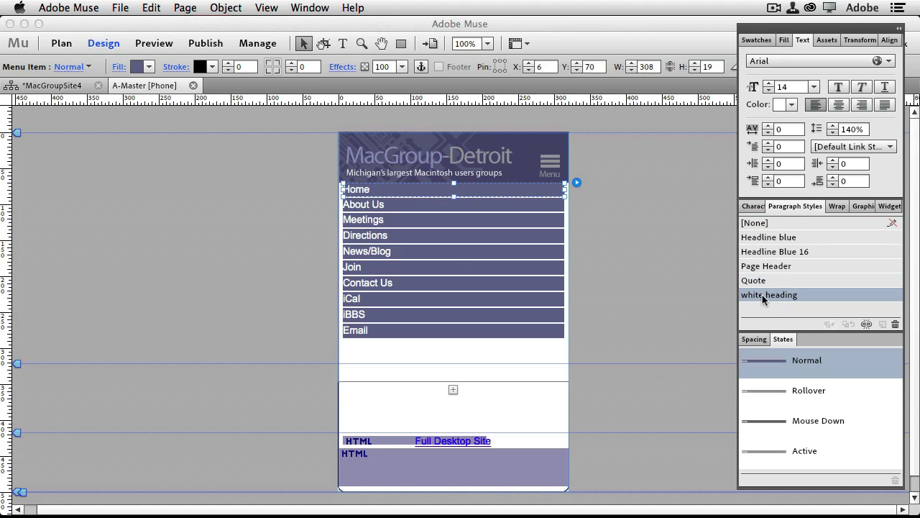
{"action": "left_click", "coordinate": [838, 105]}
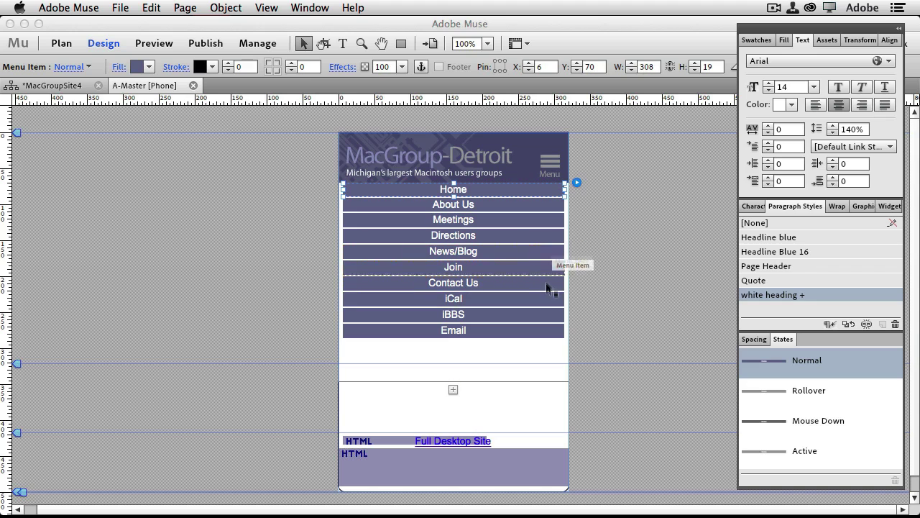
Raise the content area top and the header guide to the menu's bottom, at 288 px
{"action": "left_click", "coordinate": [427, 355]}
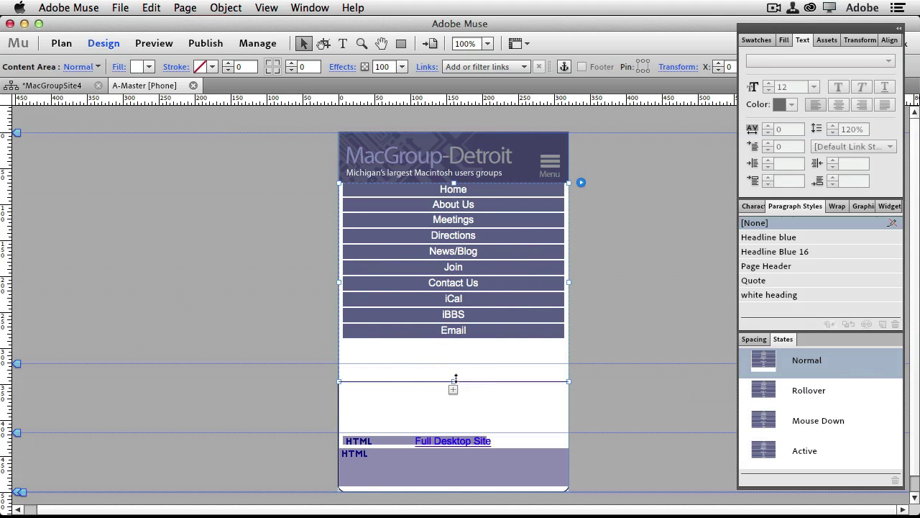
{"action": "left_click_drag", "start_coordinate": [455, 377], "coordinate": [454, 341]}
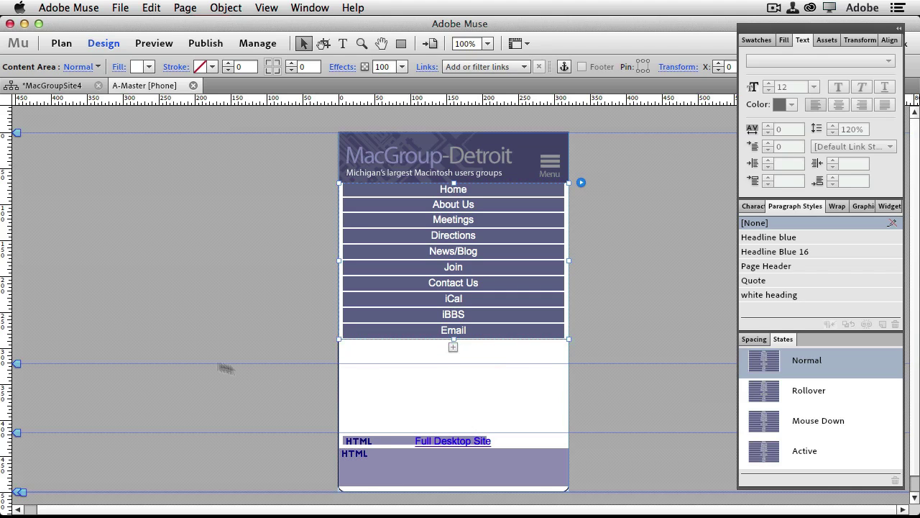
{"action": "left_click_drag", "start_coordinate": [19, 365], "coordinate": [25, 341]}
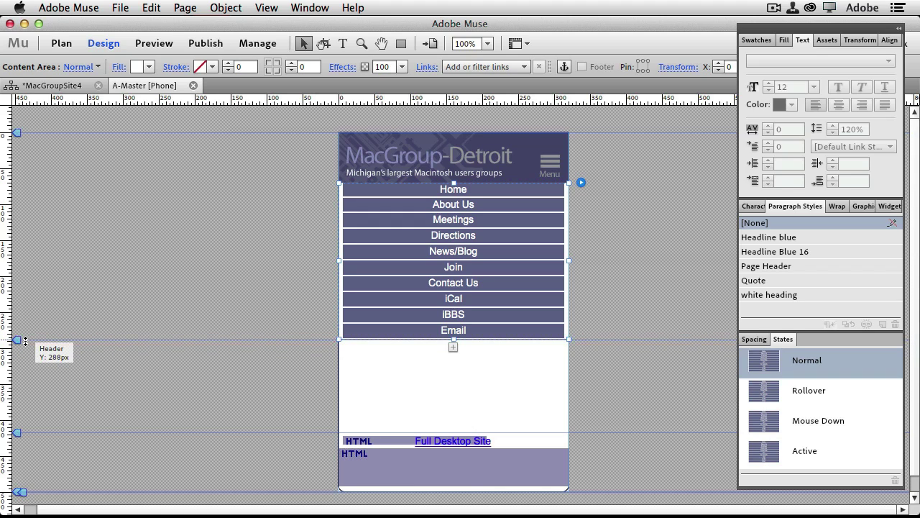
{"action": "left_click_drag", "start_coordinate": [25, 341], "coordinate": [26, 341]}
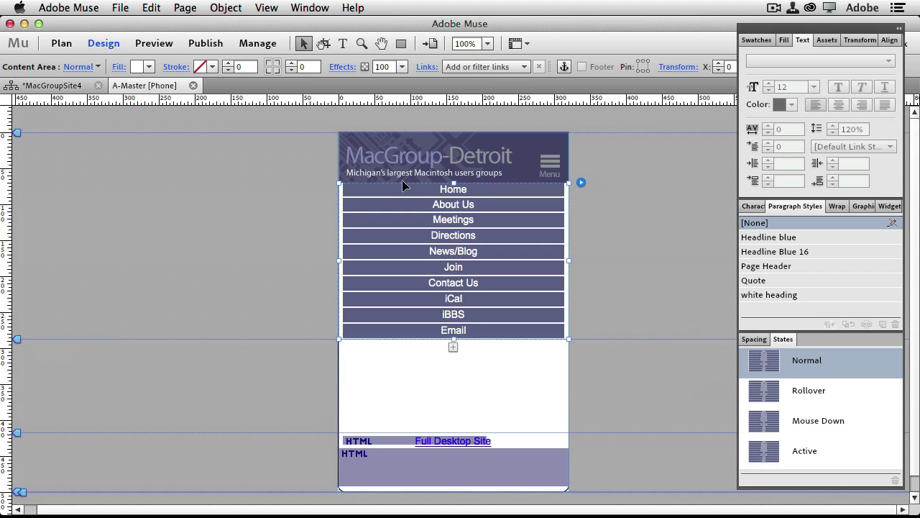
Preview the phone master page and check the available preview device sizes
{"action": "left_click", "coordinate": [162, 46]}
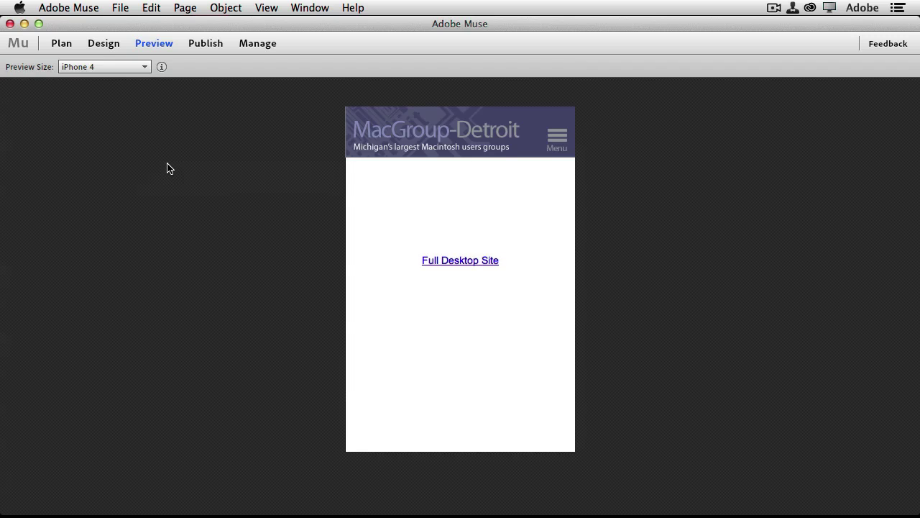
{"action": "left_click", "coordinate": [124, 68]}
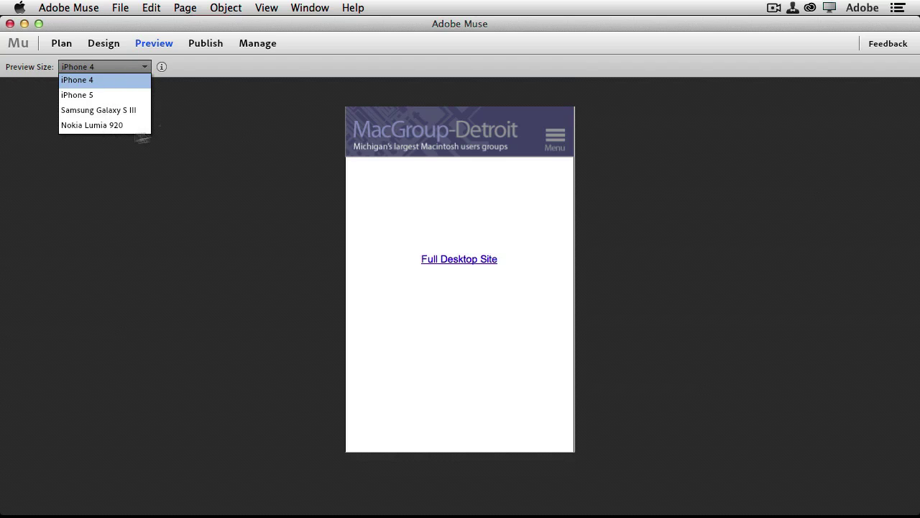
{"action": "left_click", "coordinate": [551, 138]}
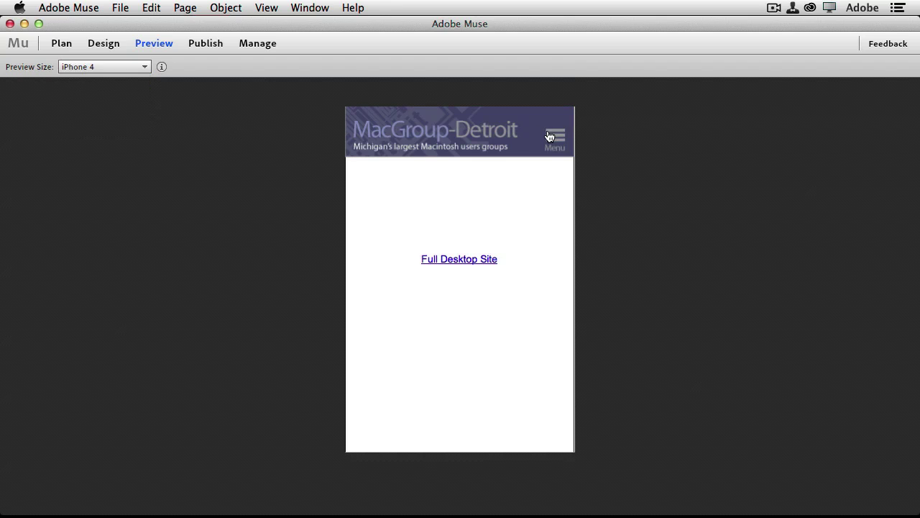
Toggle the header menu graphic twice, expanding and collapsing the page menu
{"action": "left_click", "coordinate": [556, 142]}
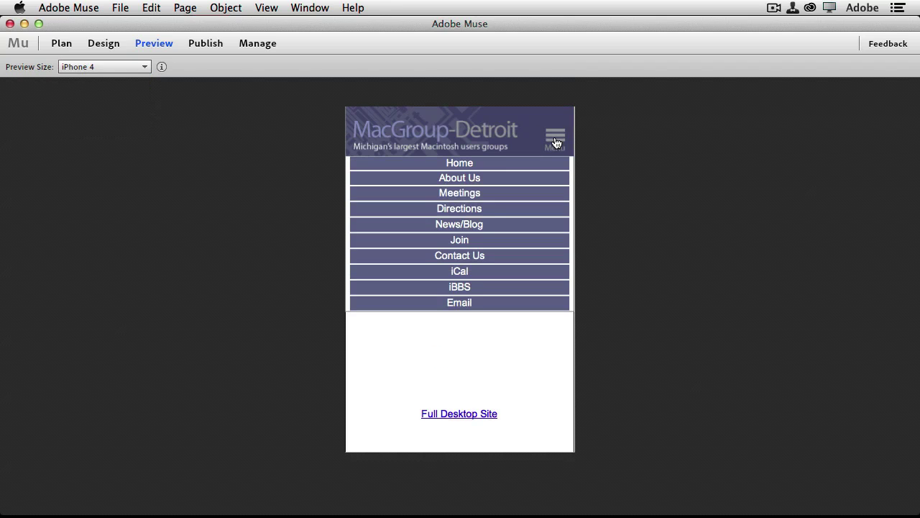
{"action": "left_click", "coordinate": [556, 140]}
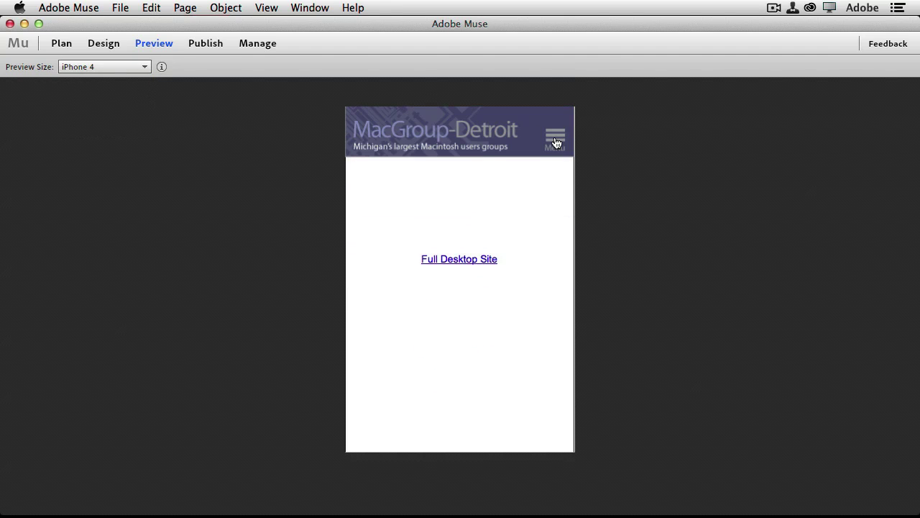
{"action": "left_click", "coordinate": [555, 141]}
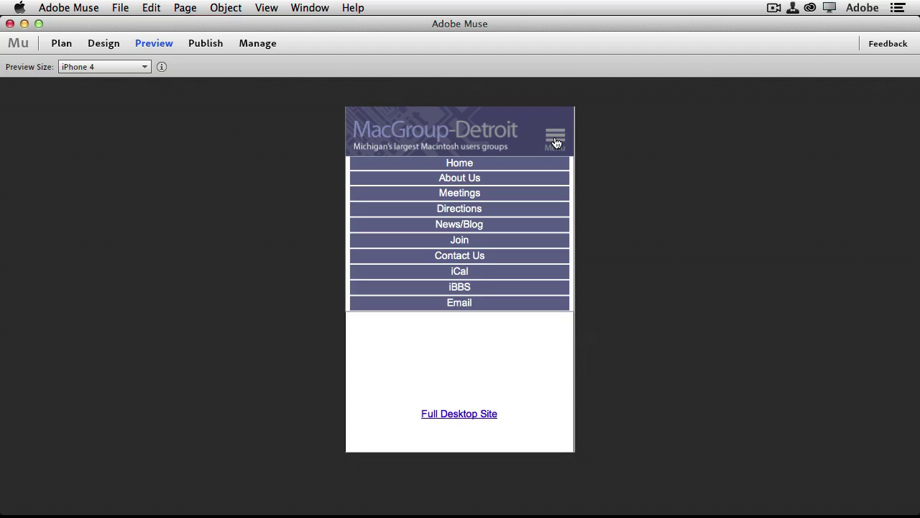
{"action": "left_click", "coordinate": [556, 141]}
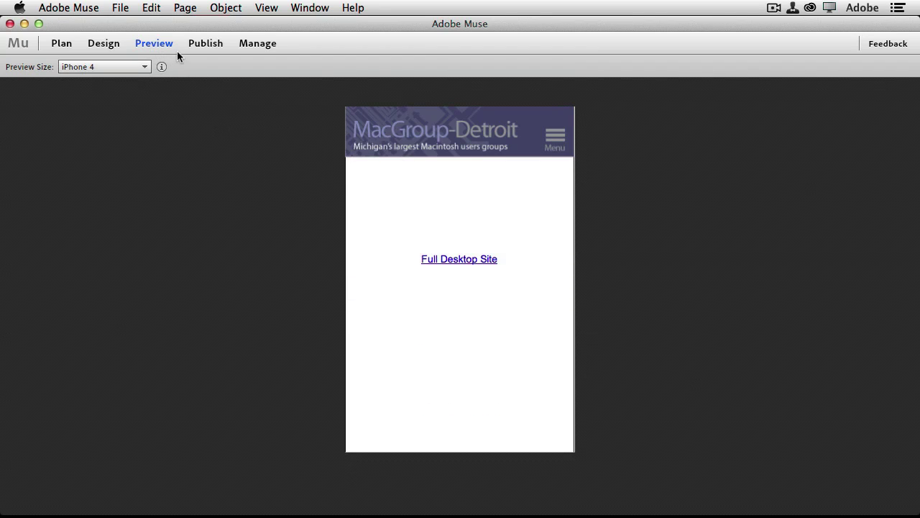
Close the A-Master [Phone] tab and open the Home [Phone] page from Plan view
{"action": "left_click", "coordinate": [103, 43]}
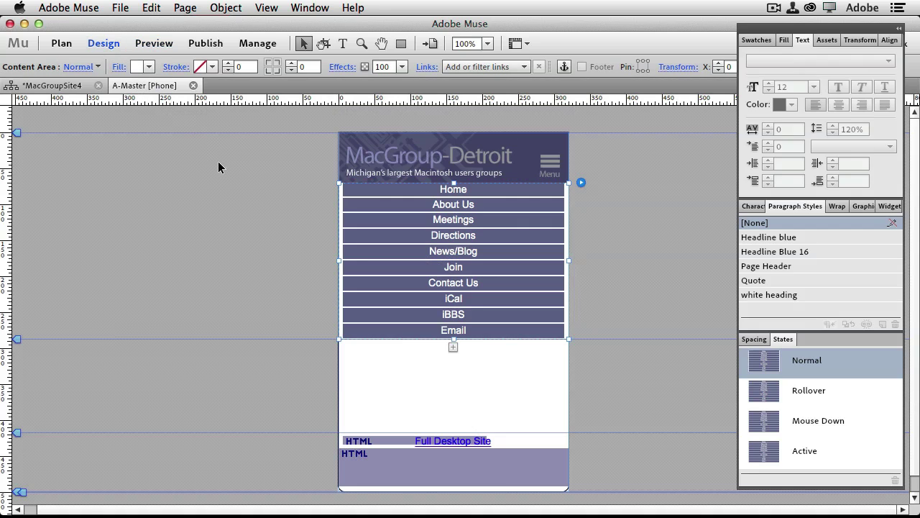
{"action": "left_click", "coordinate": [193, 87]}
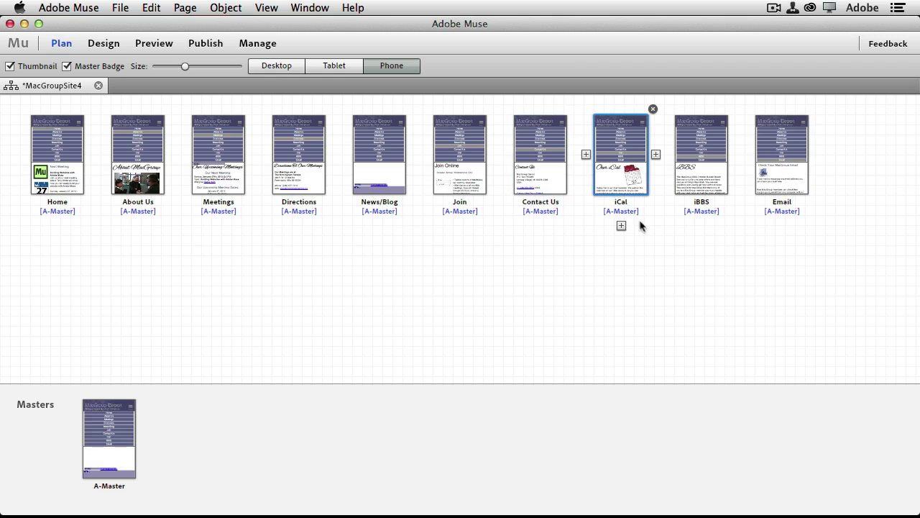
{"action": "double_click", "coordinate": [63, 156]}
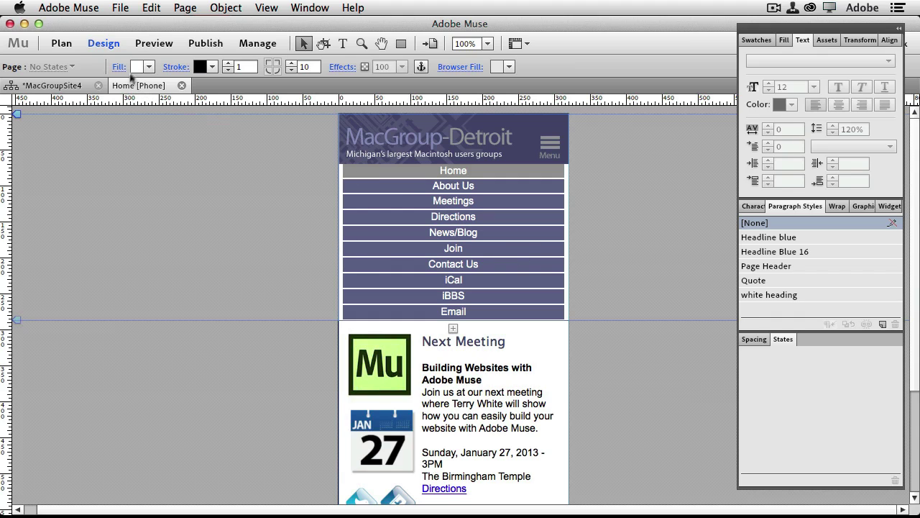
Preview the Home phone page at iPhone 5 size
{"action": "left_click", "coordinate": [139, 44]}
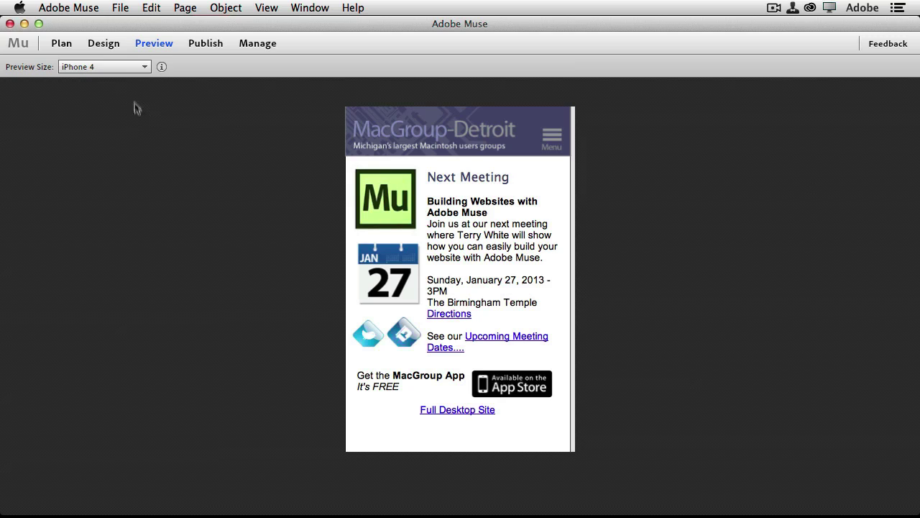
{"action": "left_click", "coordinate": [115, 68]}
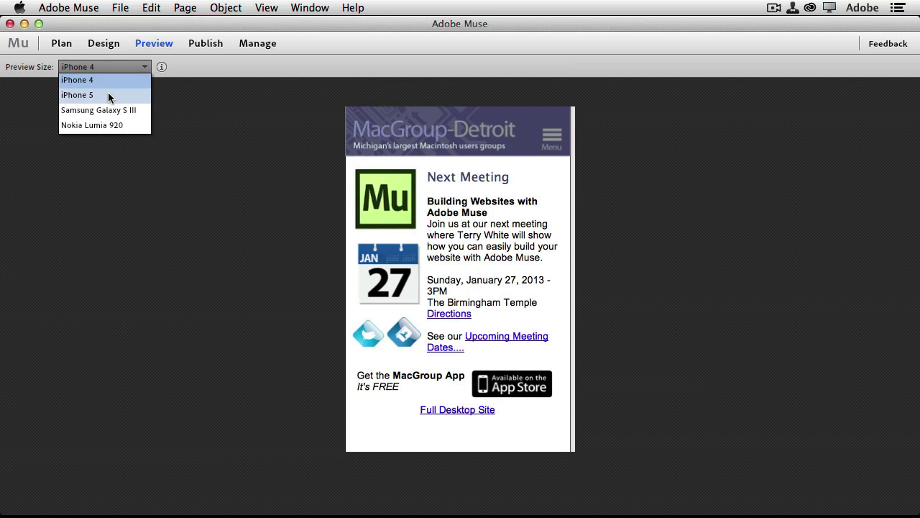
{"action": "left_click", "coordinate": [110, 95]}
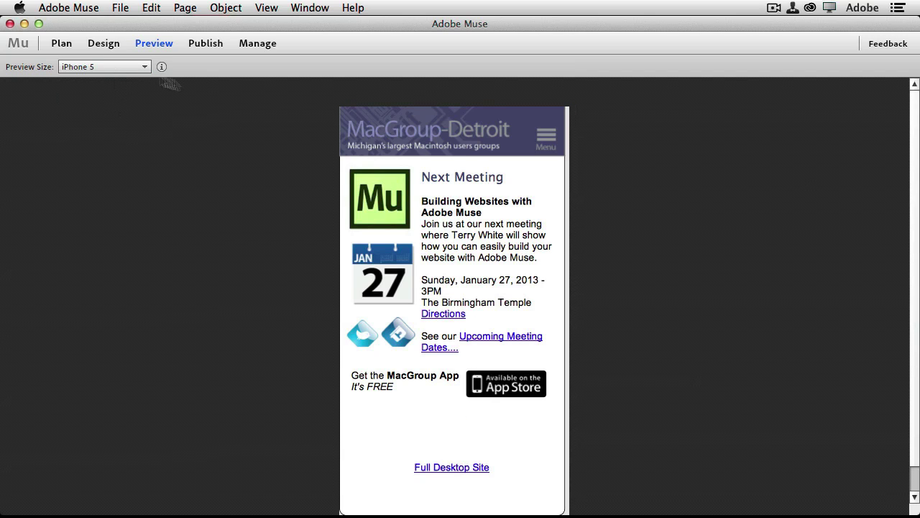
Toggle the header menu graphic twice, opening and closing the page menu above Next Meeting
{"action": "left_click", "coordinate": [545, 138]}
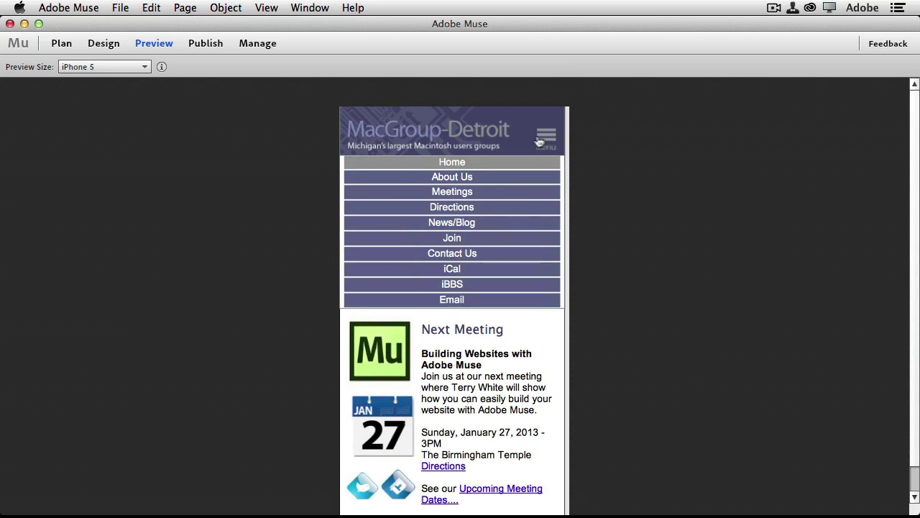
{"action": "left_click", "coordinate": [553, 139]}
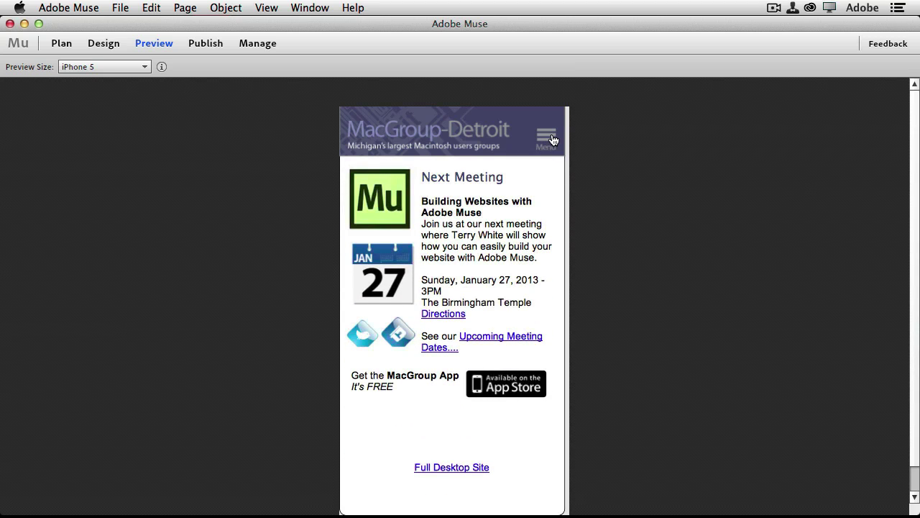
{"action": "left_click", "coordinate": [553, 140]}
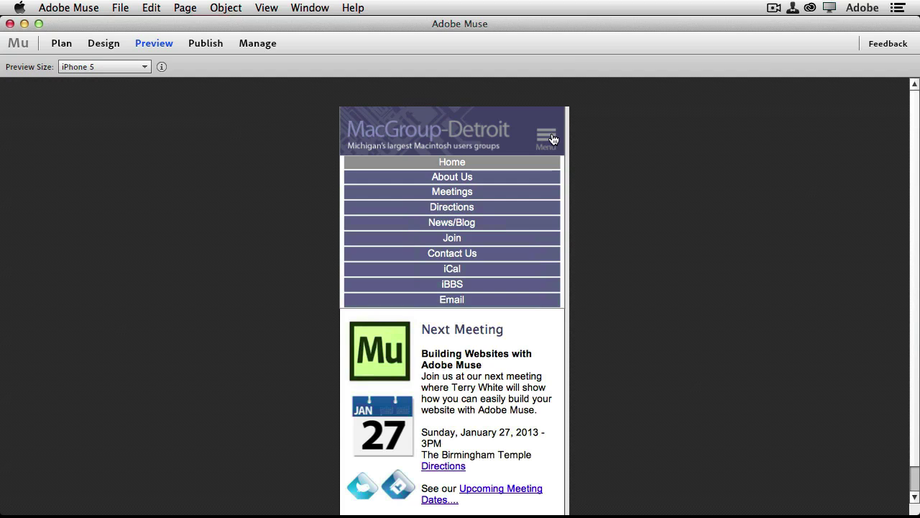
{"action": "left_click", "coordinate": [553, 140]}
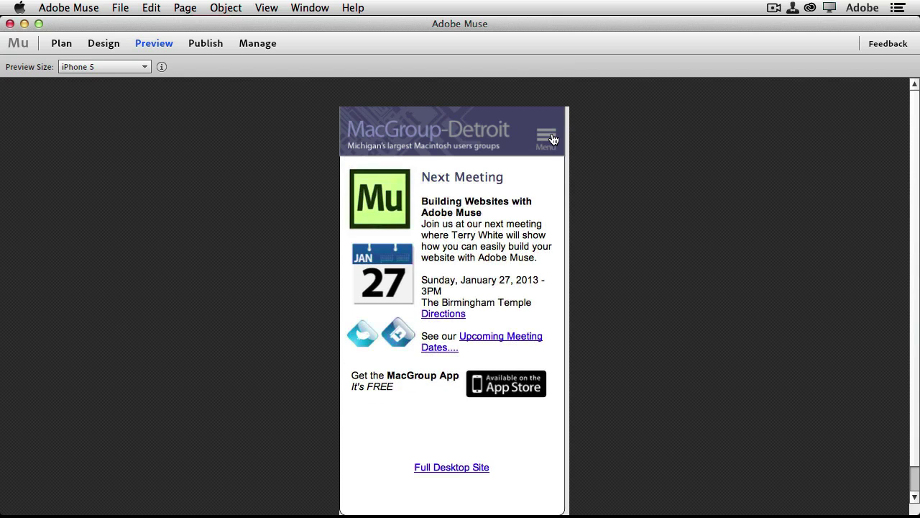